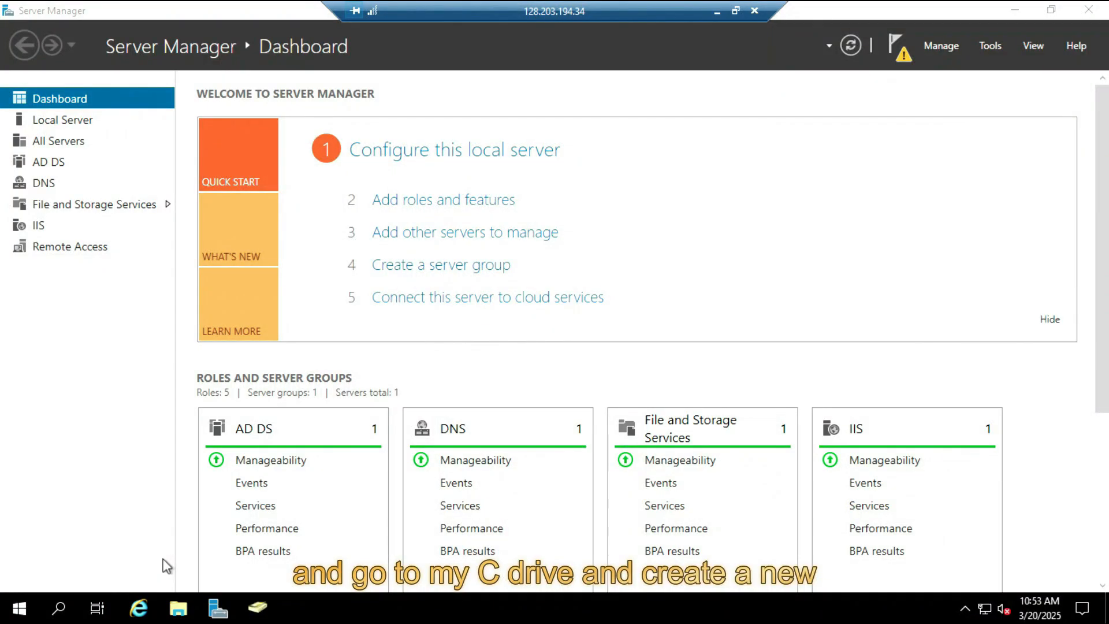
Create a folder named SHARED on the C: drive and open its properties
right_click(292, 369)
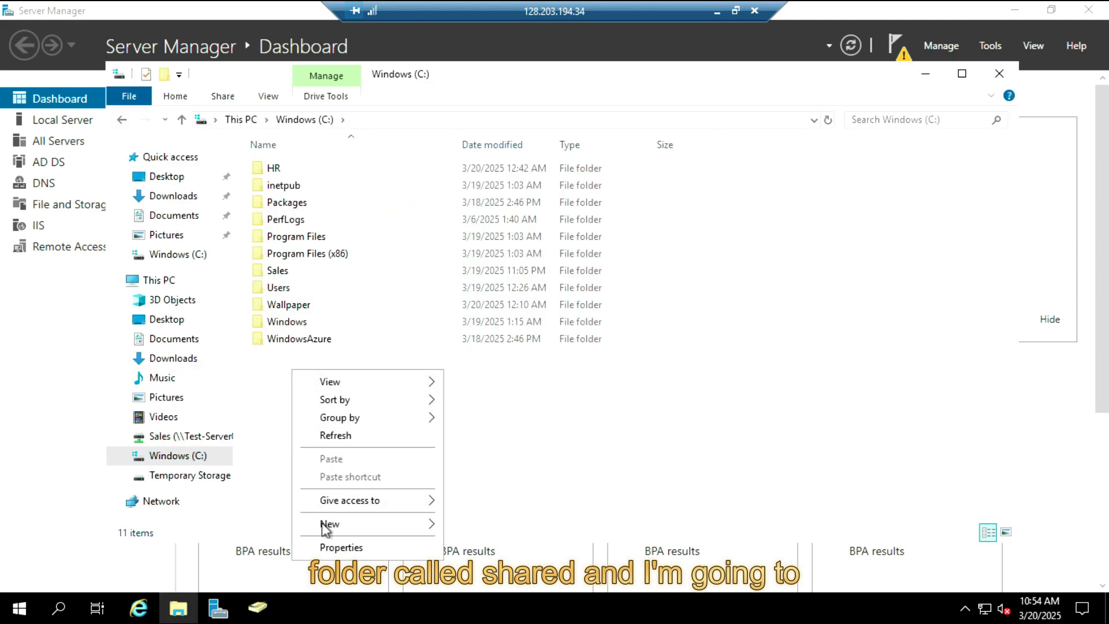
mouse_move(321, 522)
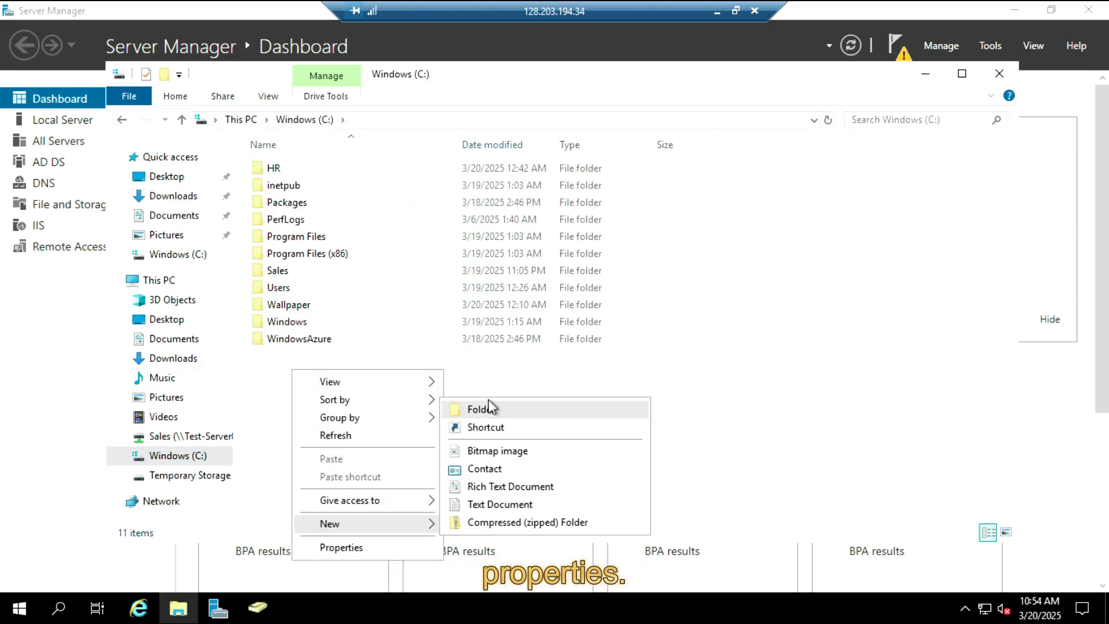
left_click(465, 451)
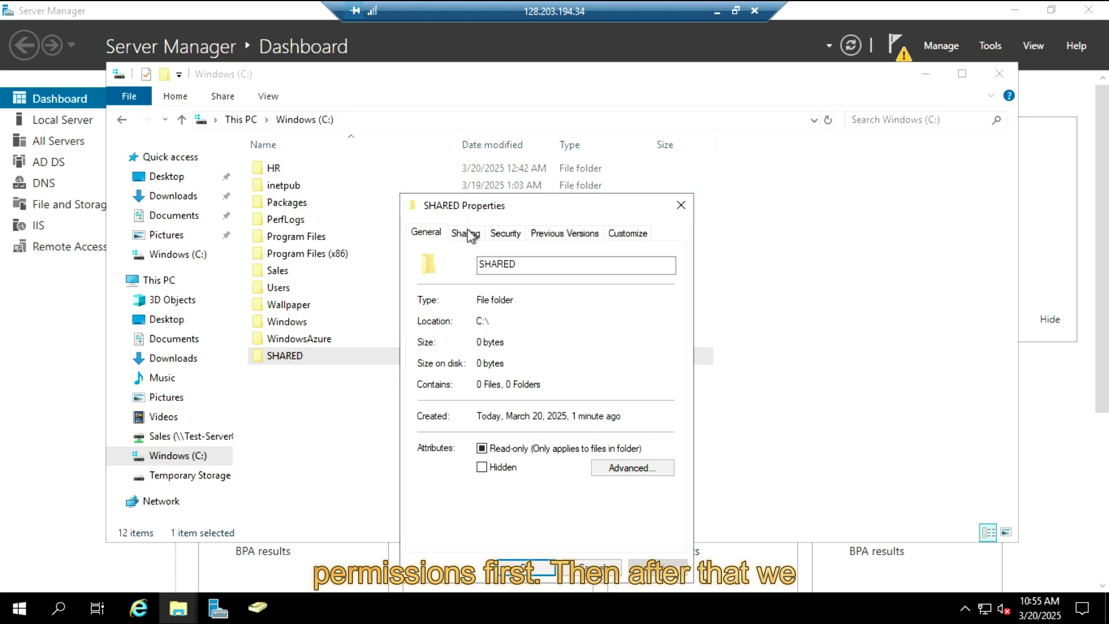
left_click(465, 233)
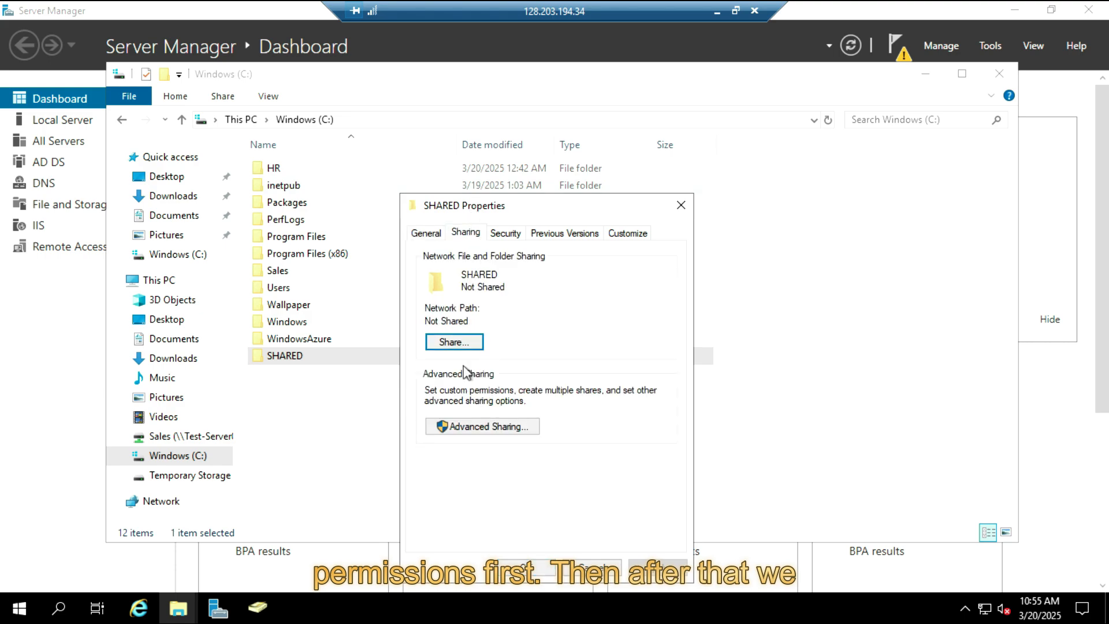
left_click(468, 425)
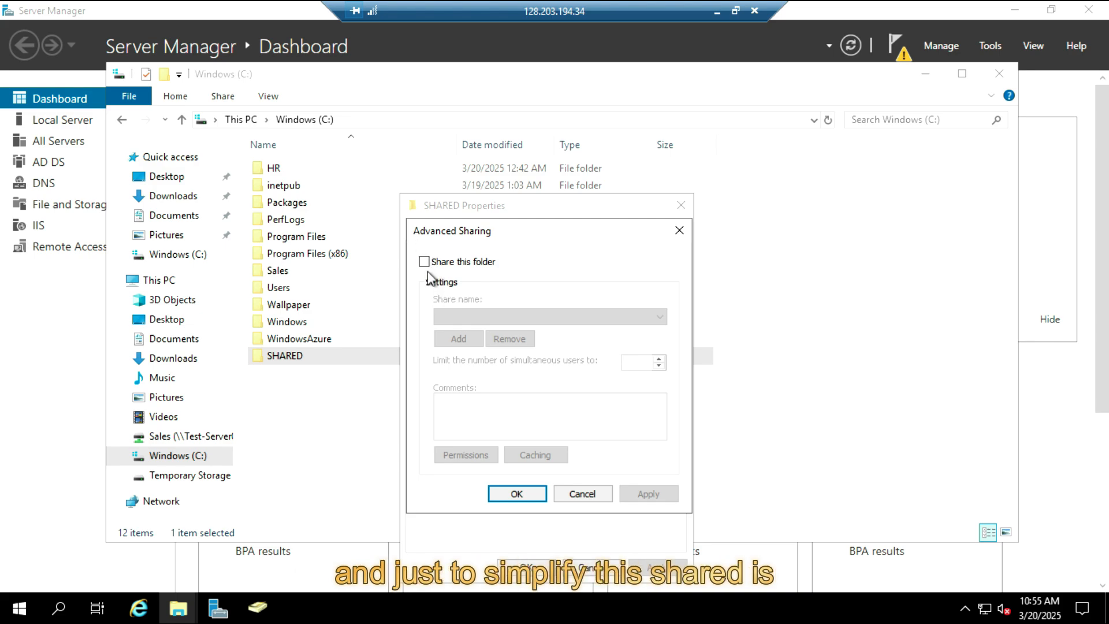
left_click(424, 262)
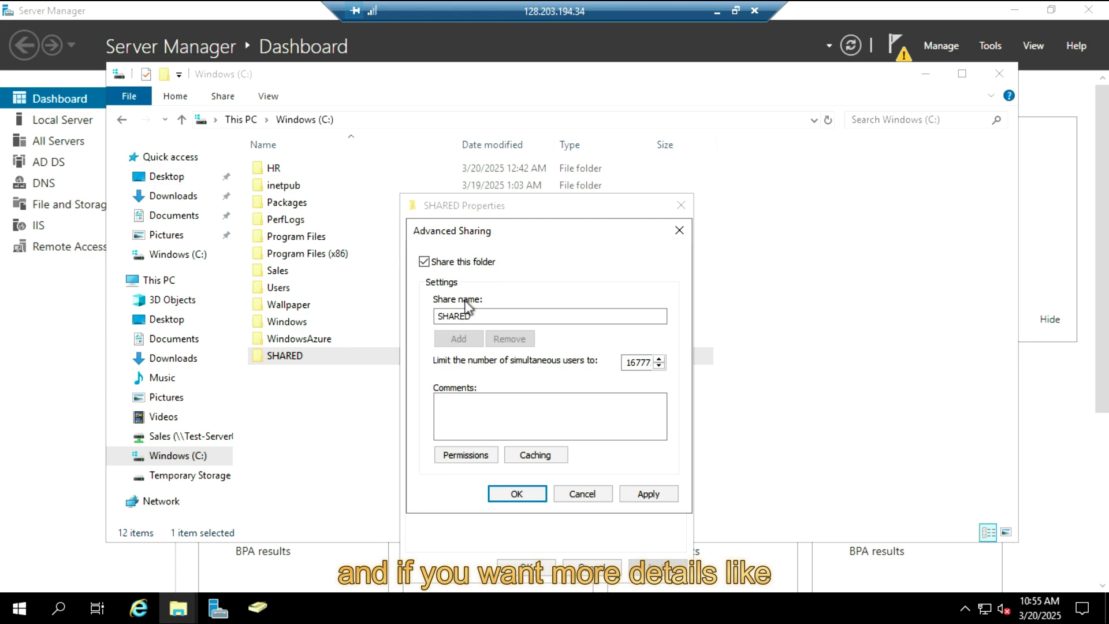
left_click(582, 494)
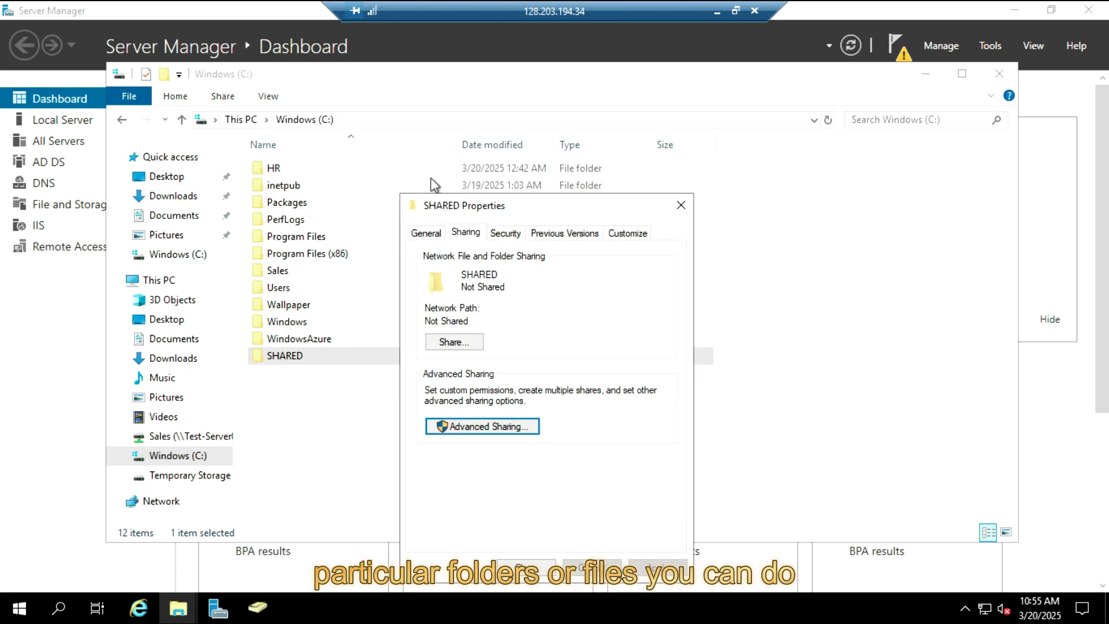
left_click(431, 233)
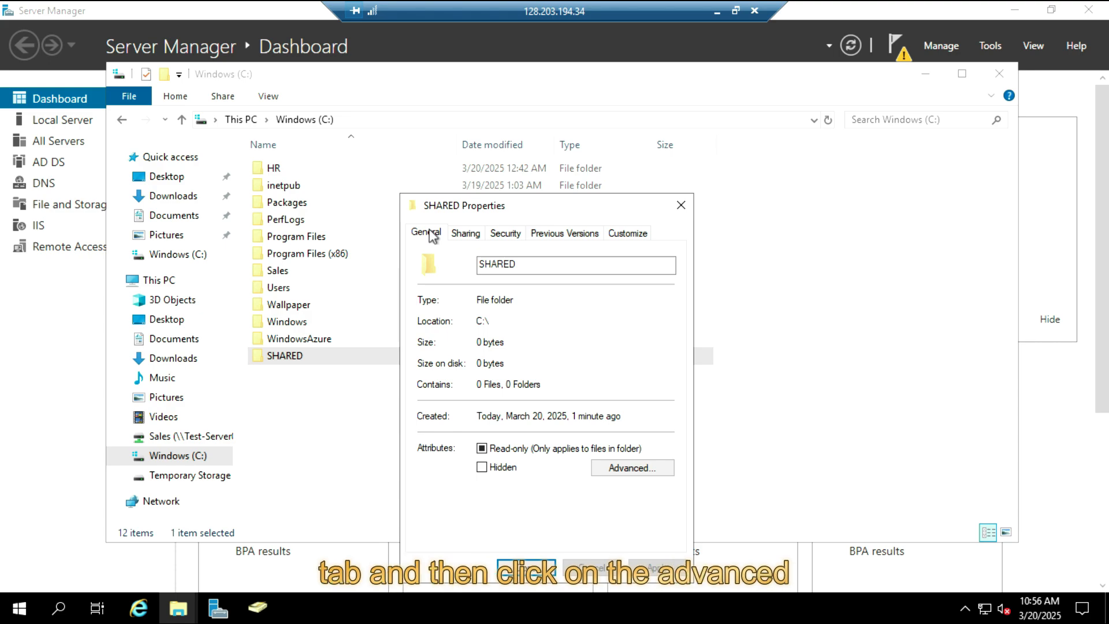
Enable sharing of the SHARED folder in its advanced sharing settings, with SHARED as the share name
left_click(469, 232)
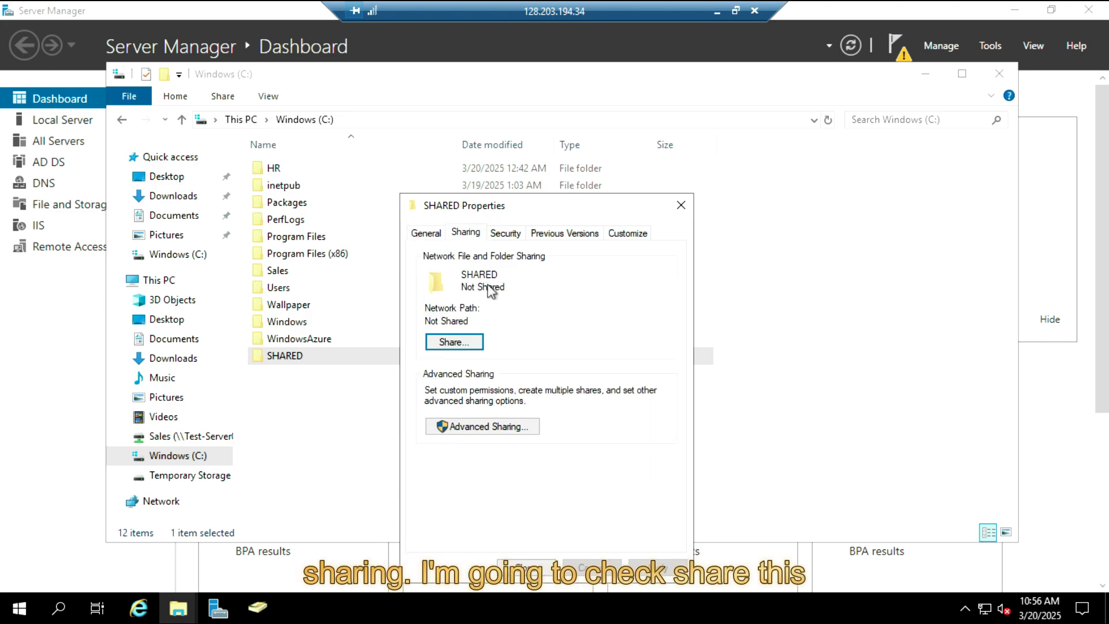
left_click(483, 427)
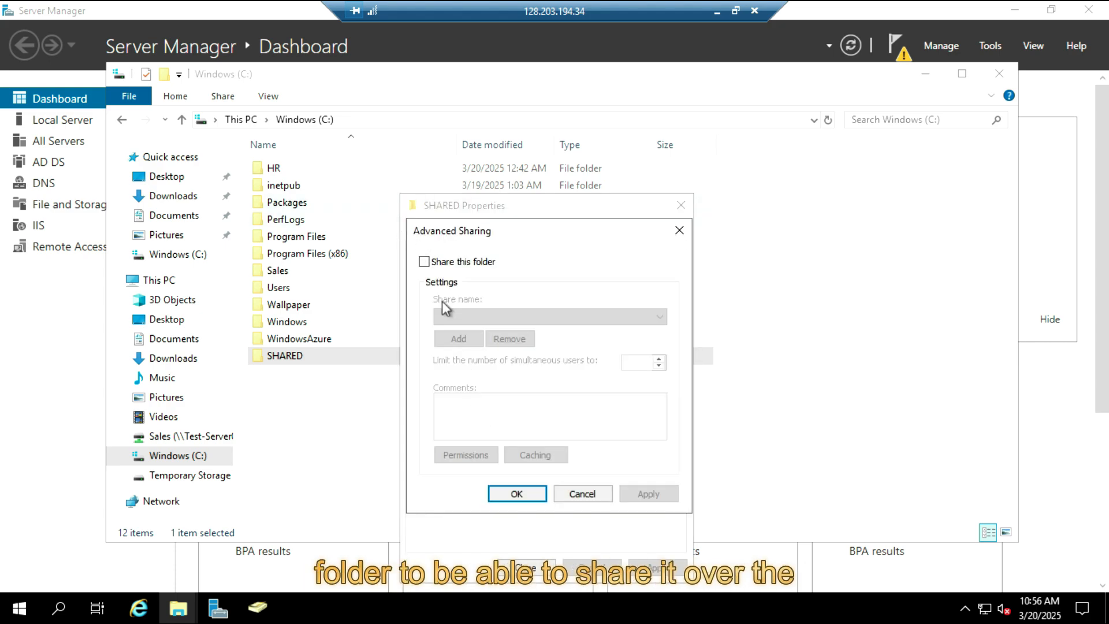
left_click(423, 262)
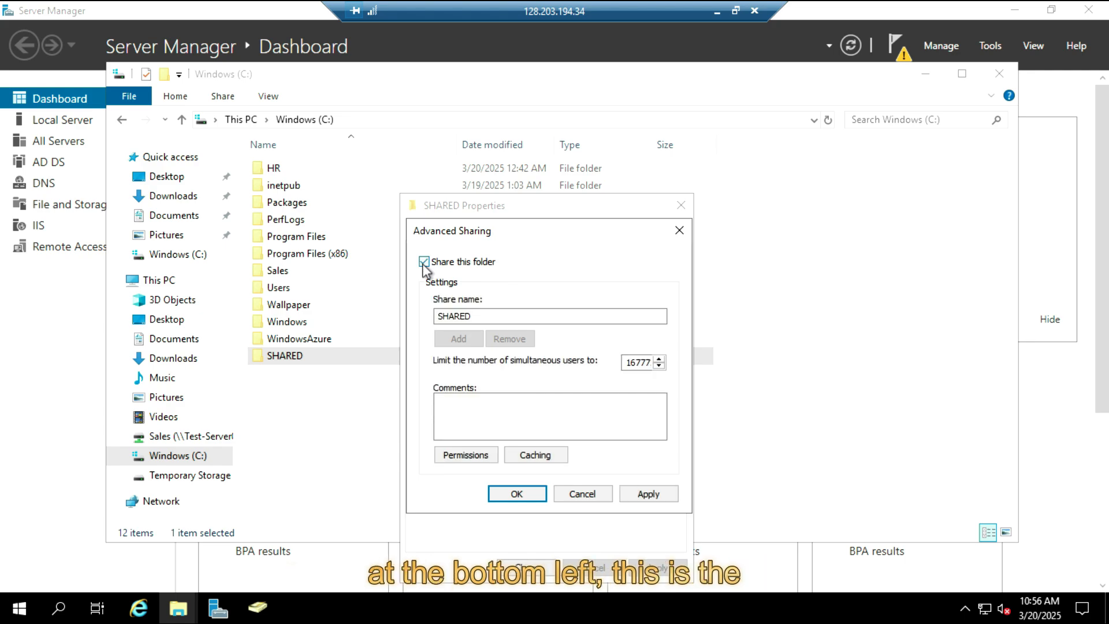
Start adding a group to the SHARED folder's share permissions and check the object name Domain for matches
left_click(460, 456)
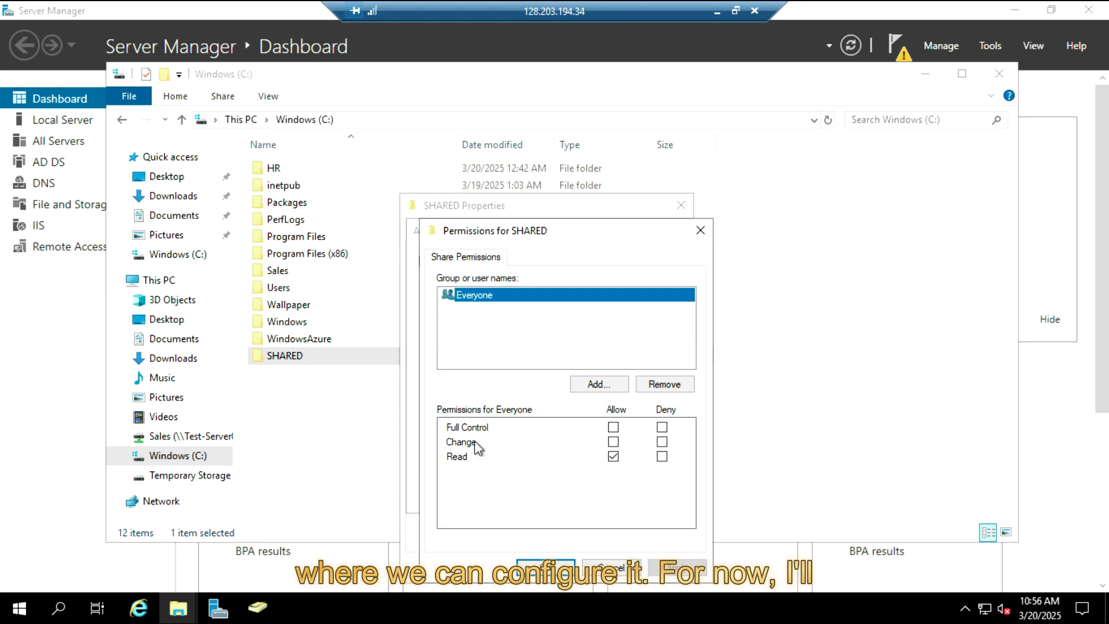
left_click(600, 384)
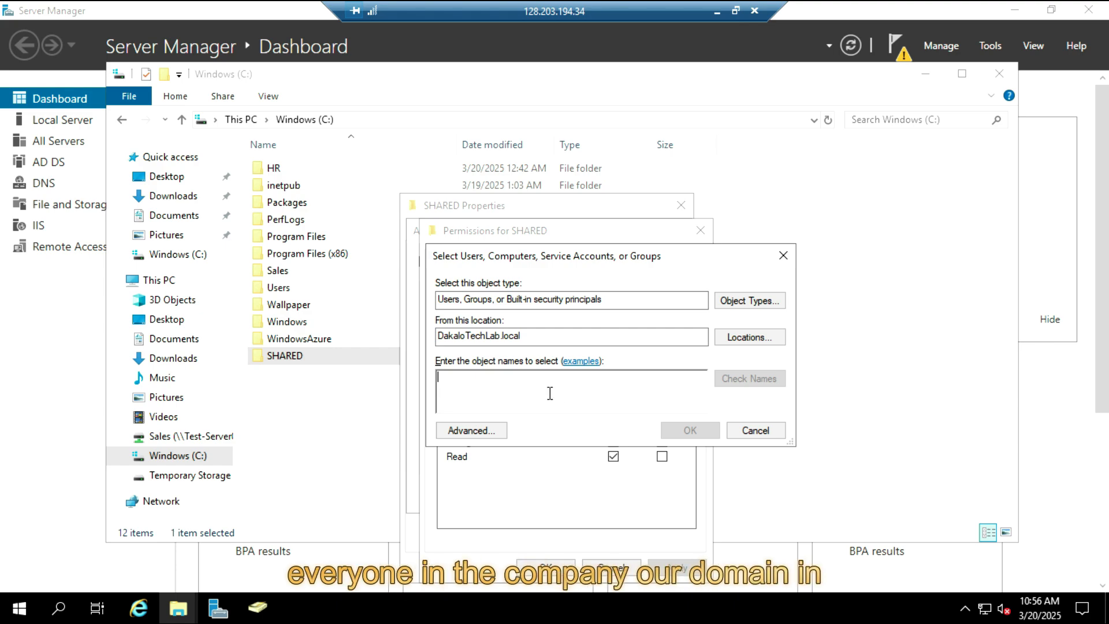
type("dOMAI")
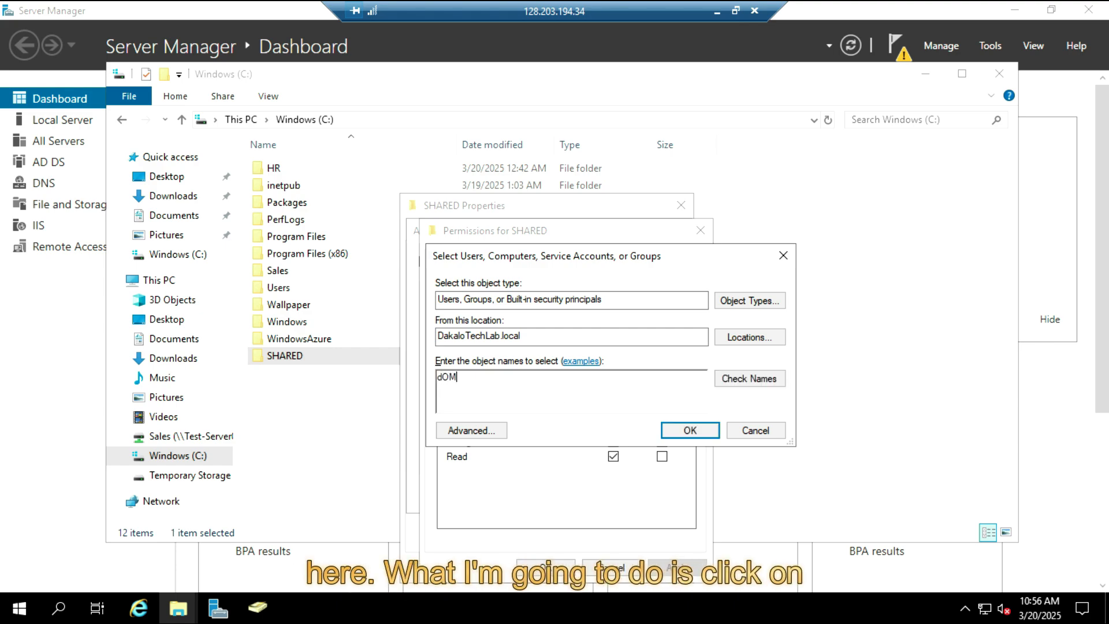
key("BackSpace")
key("BackSpace")
key("BackSpace")
key("BackSpace")
key("BackSpace")
type("D")
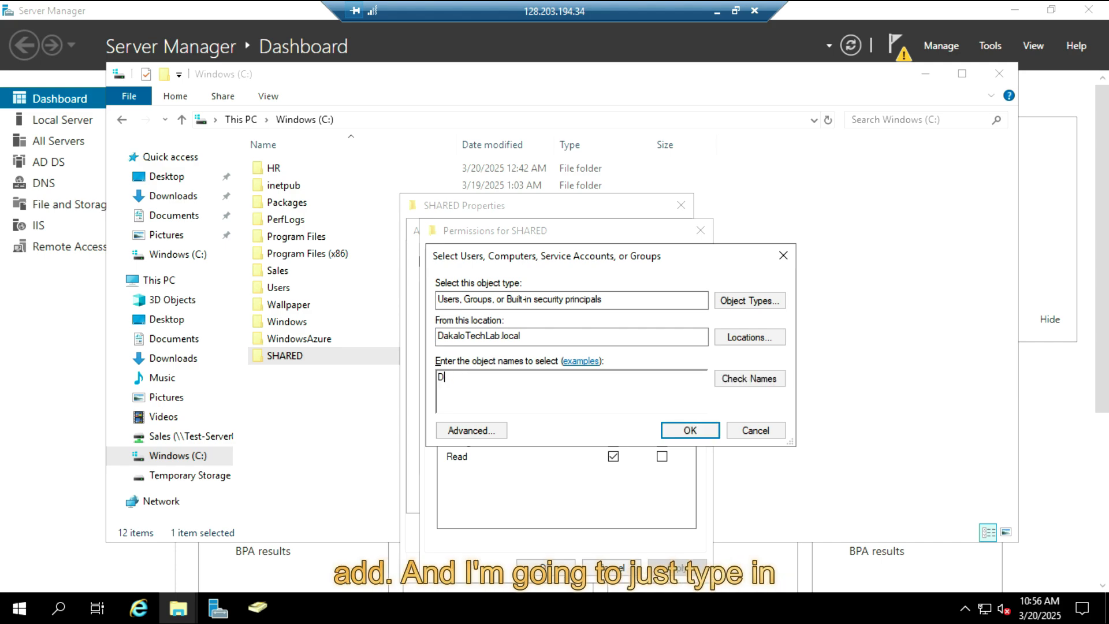
type("omain")
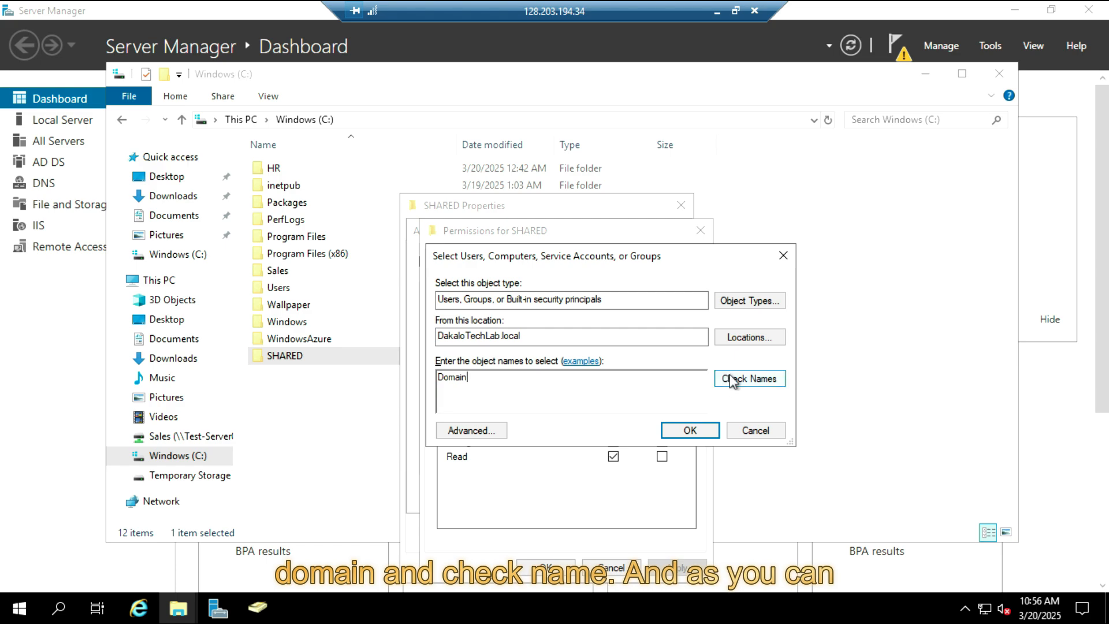
left_click(732, 379)
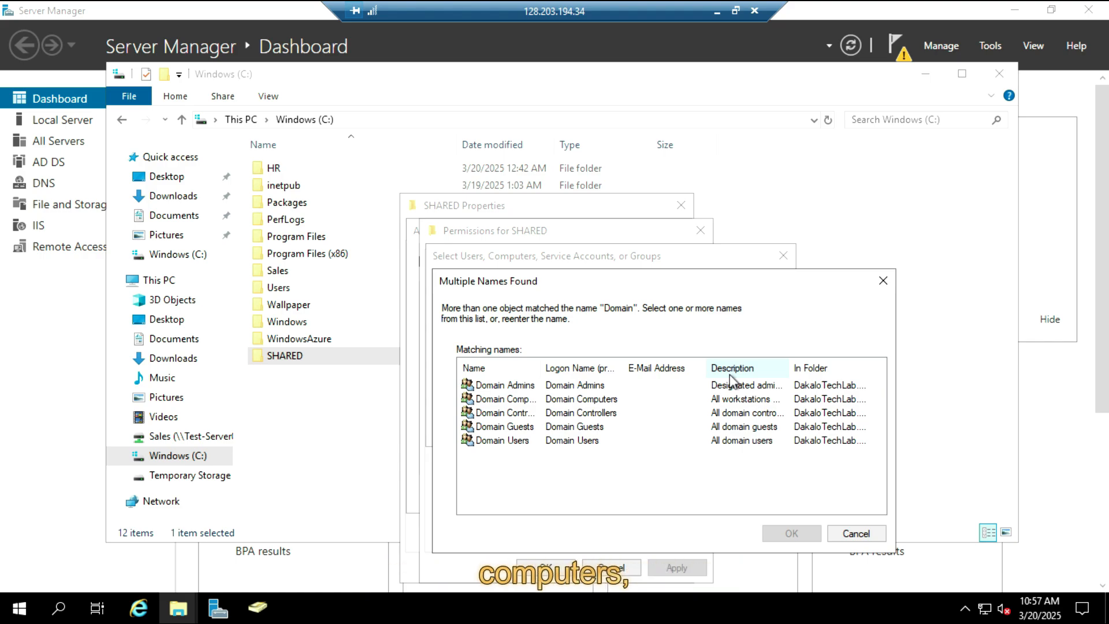
Add the Domain Users group to the share permissions and apply the advanced sharing settings
left_click(556, 442)
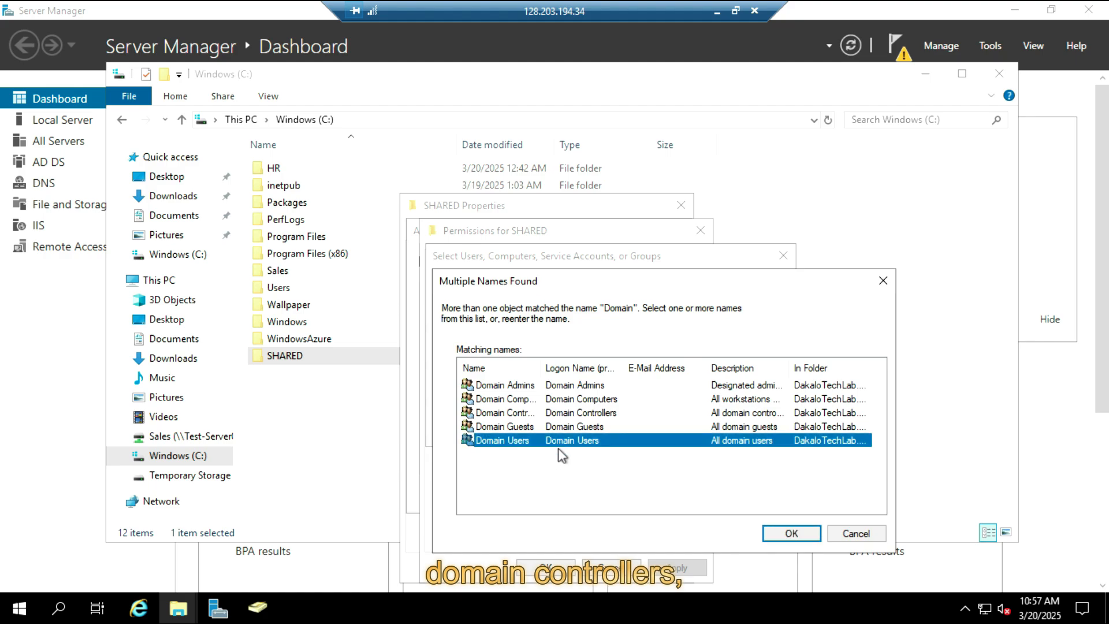
left_click(789, 534)
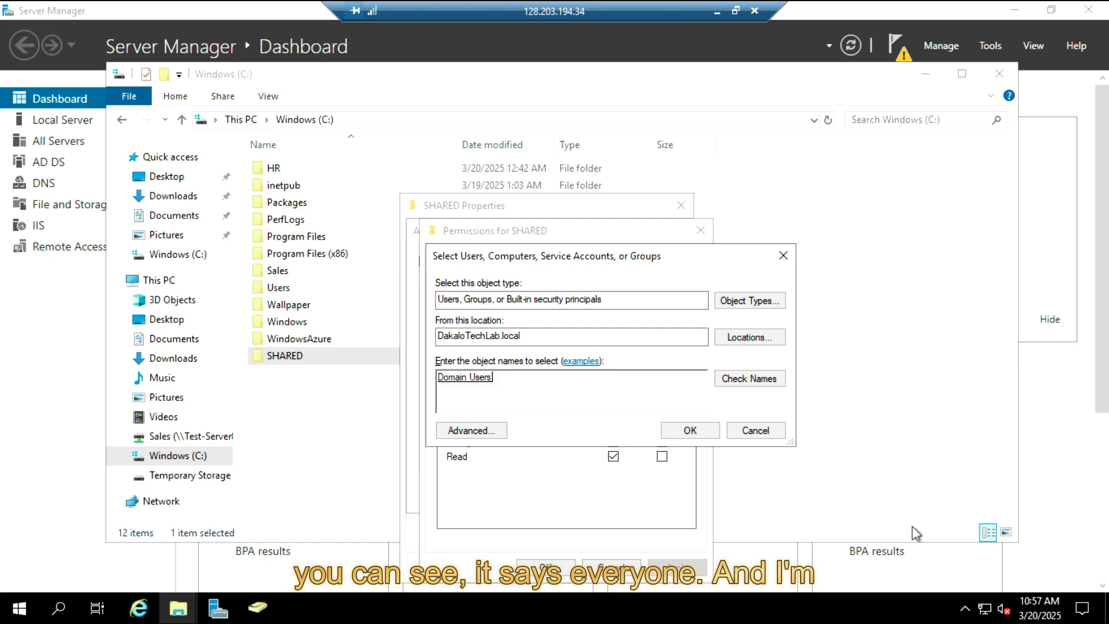
left_click(700, 435)
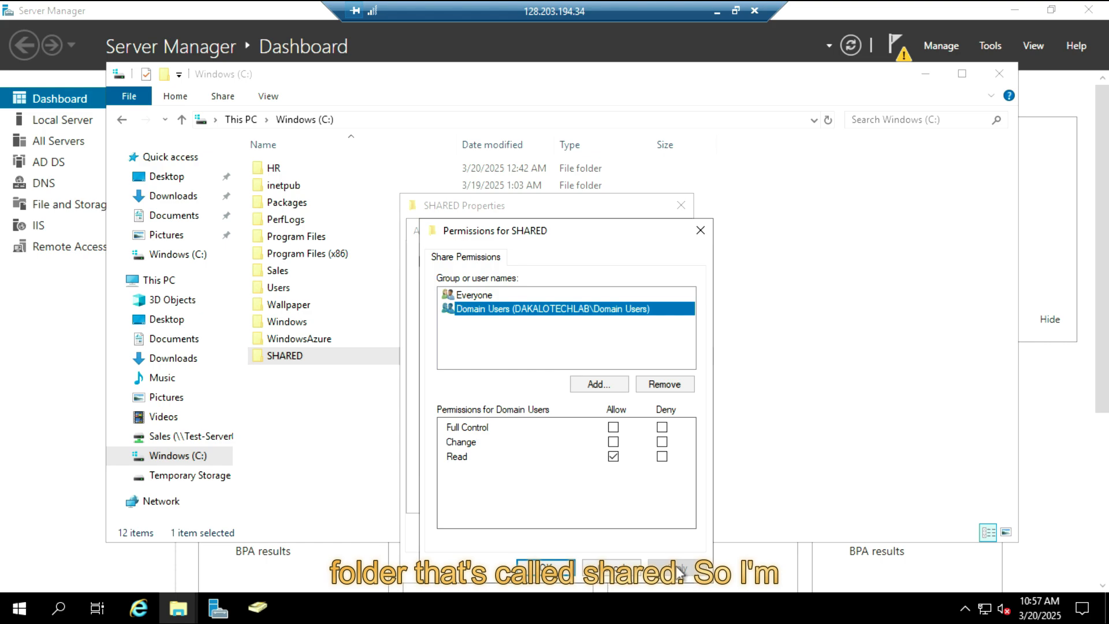
left_click(537, 573)
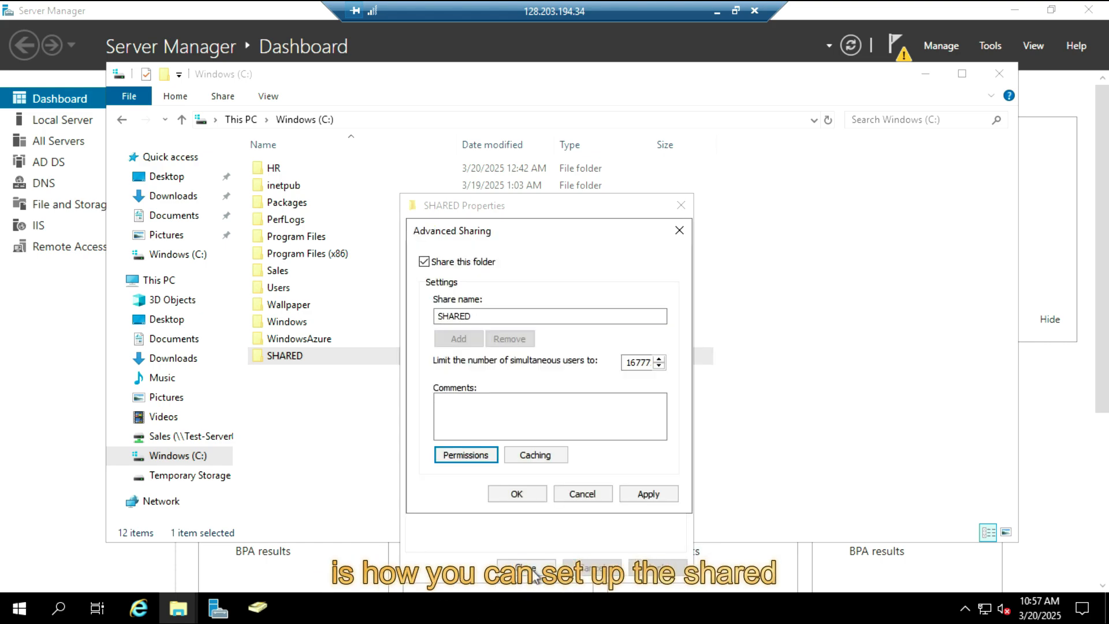
left_click(639, 501)
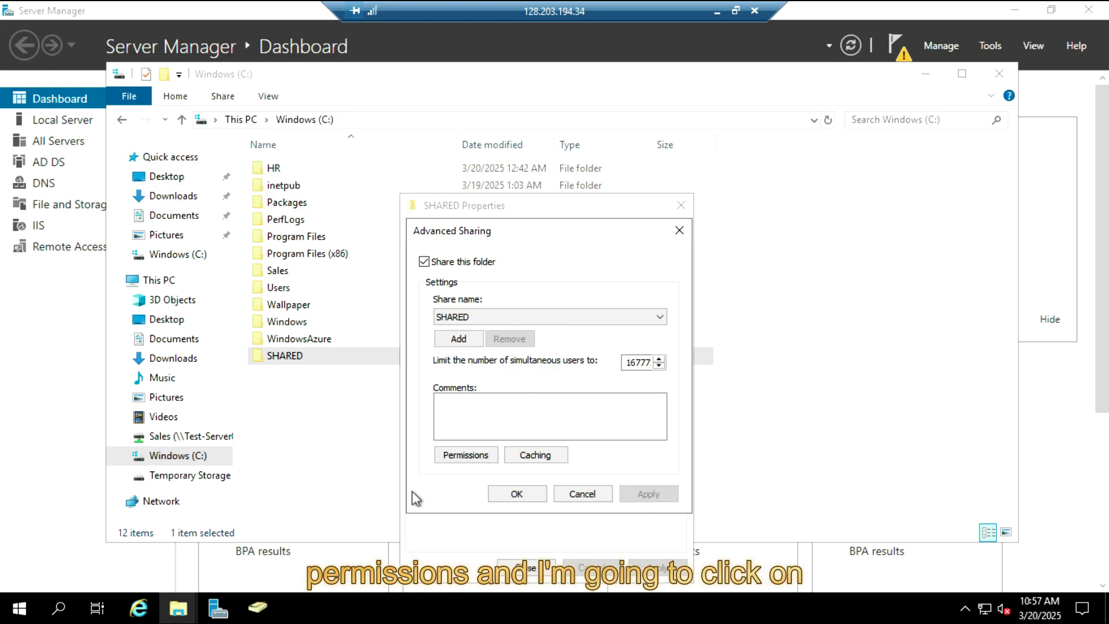
left_click(508, 495)
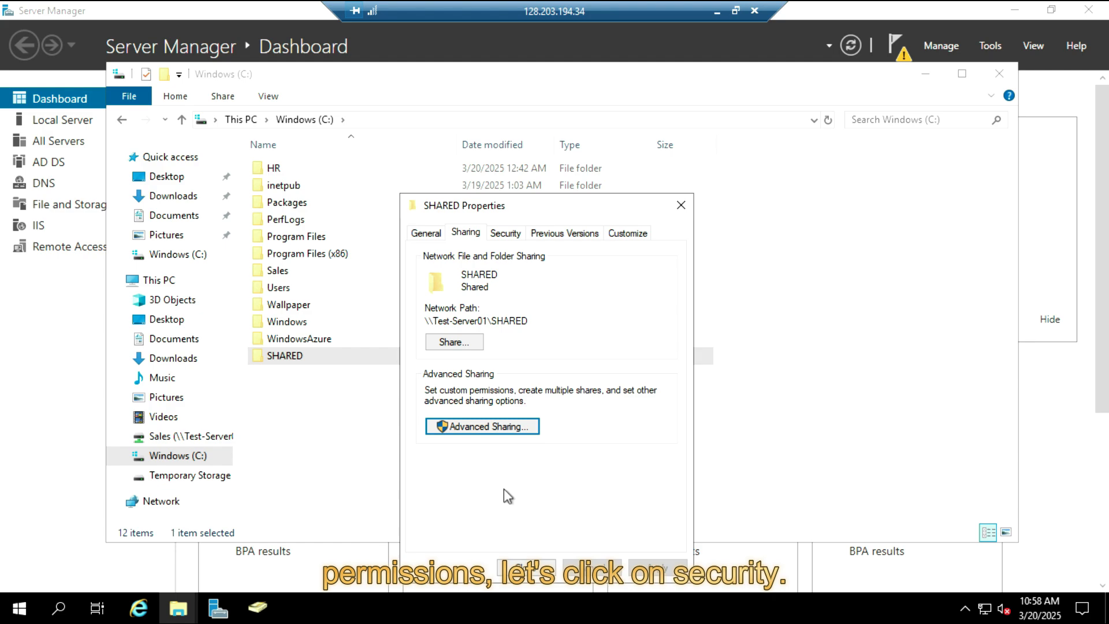
Review the security permissions of the Users group on the SHARED folder and close its properties
left_click(510, 235)
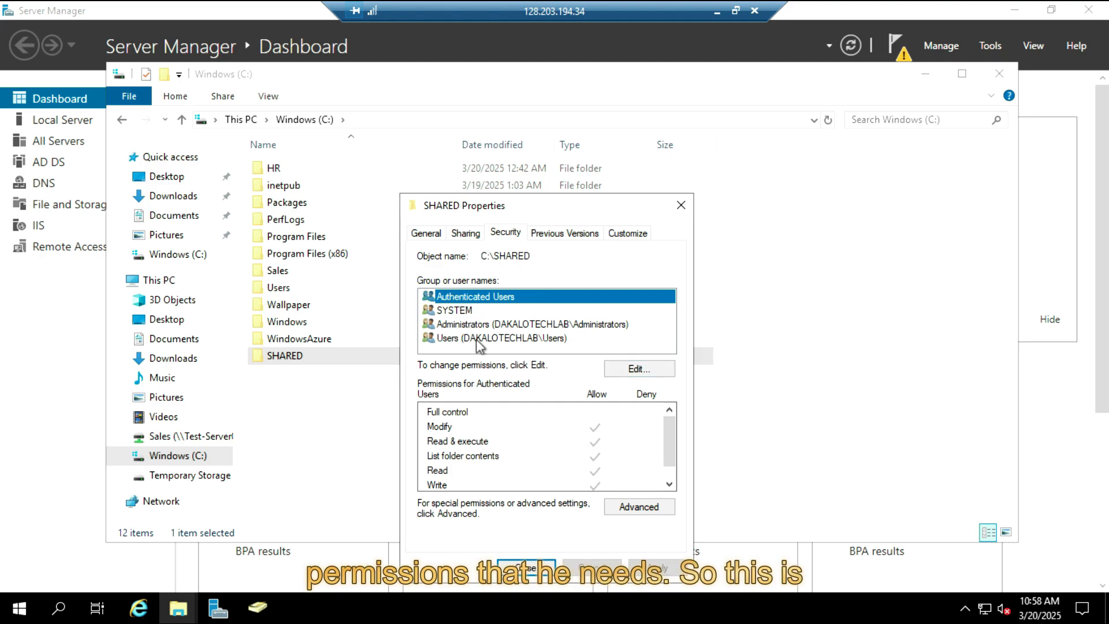
left_click(466, 340)
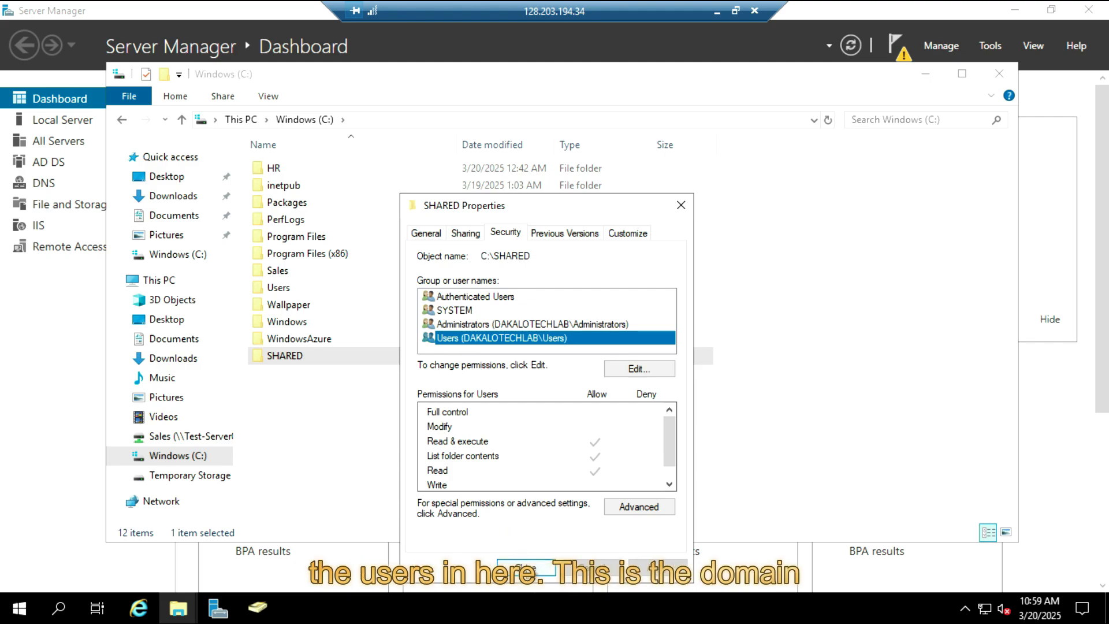
left_click(525, 567)
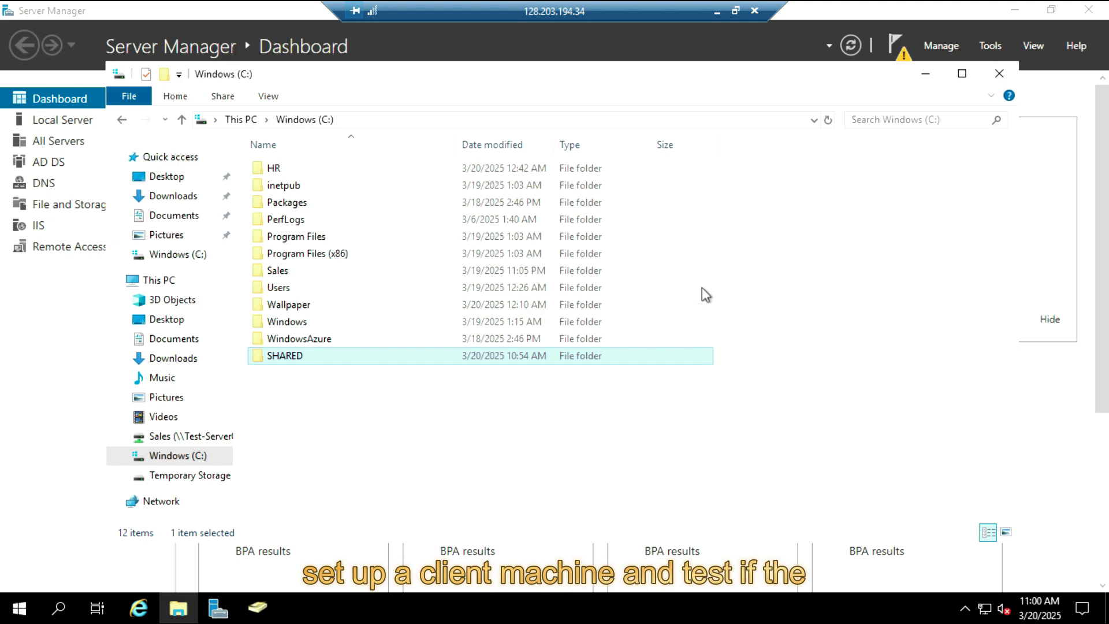
Switch to the Test-Client remote desktop session and dismiss the Restrictions message
left_click(715, 9)
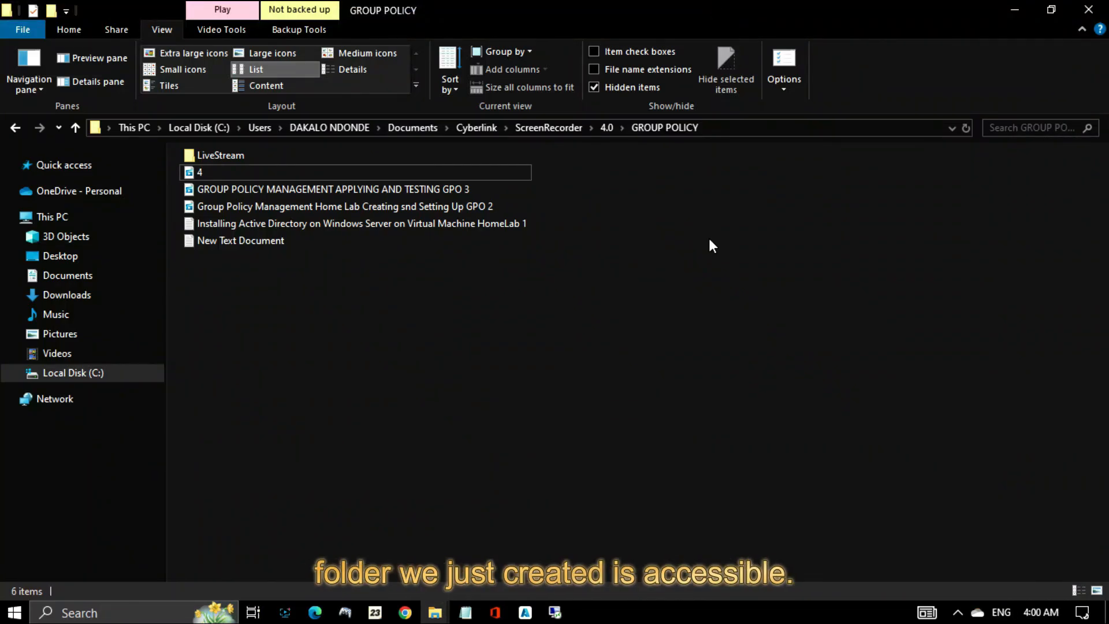
mouse_move(552, 617)
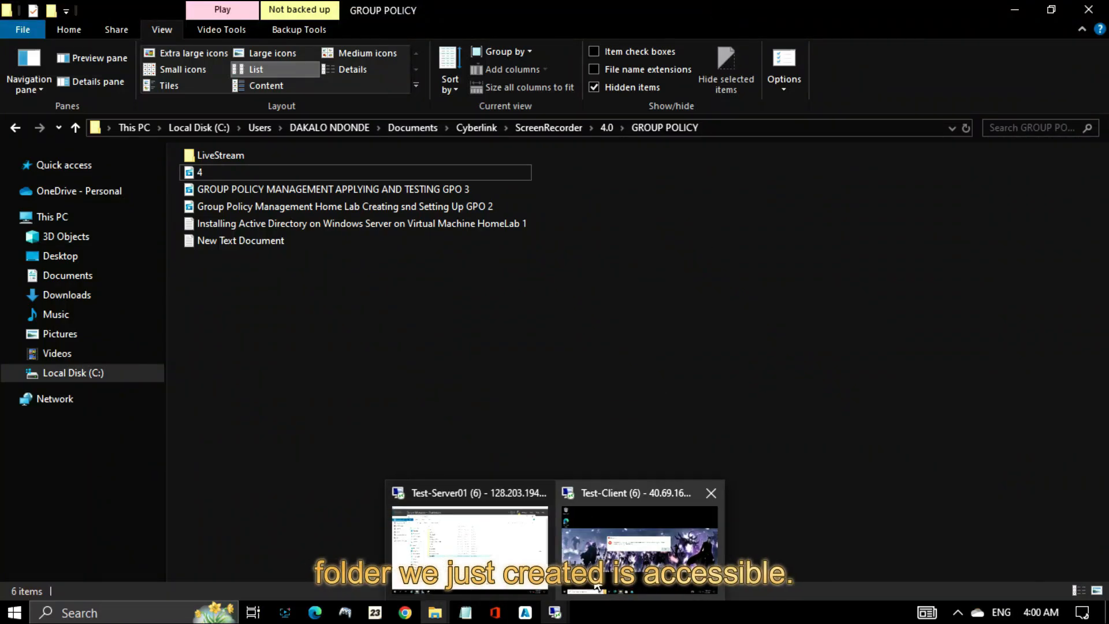
left_click(639, 545)
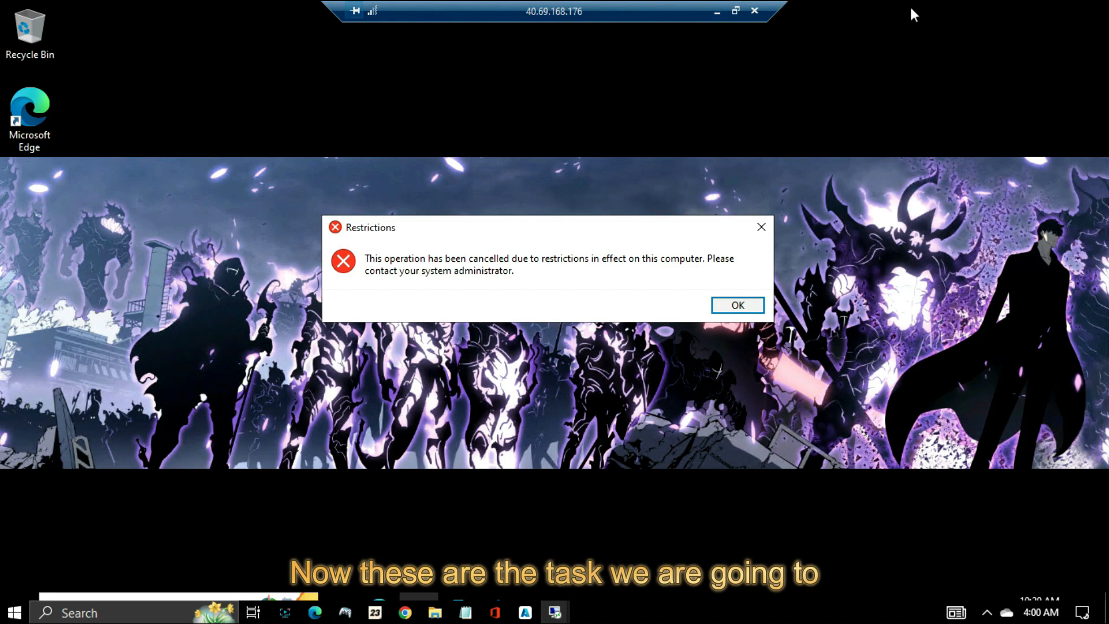
left_click(761, 230)
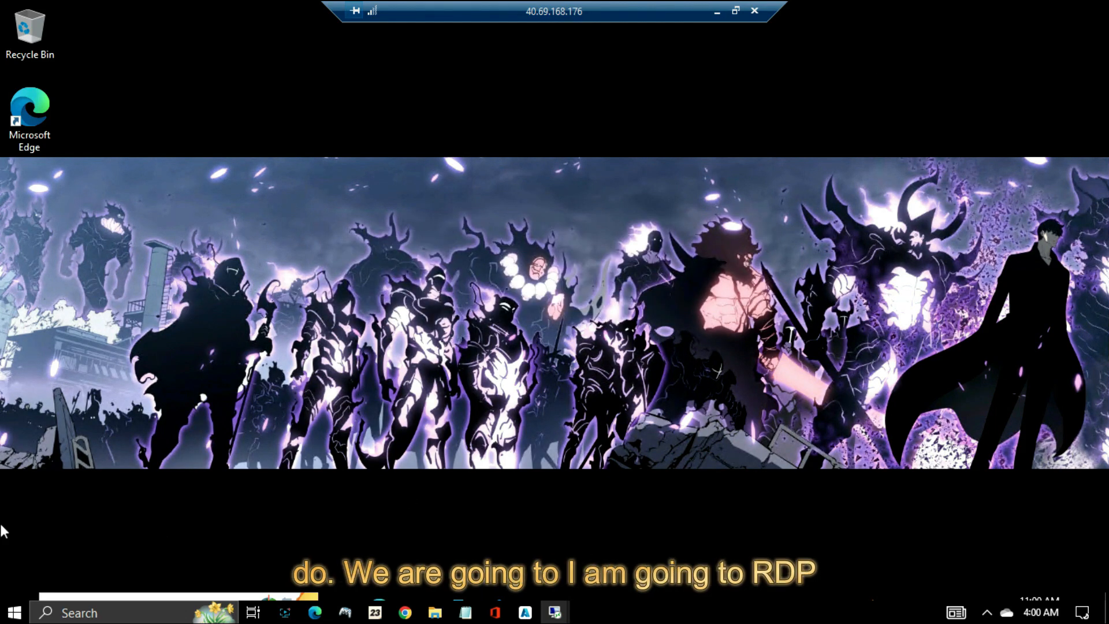
left_click(19, 608)
left_click(19, 608)
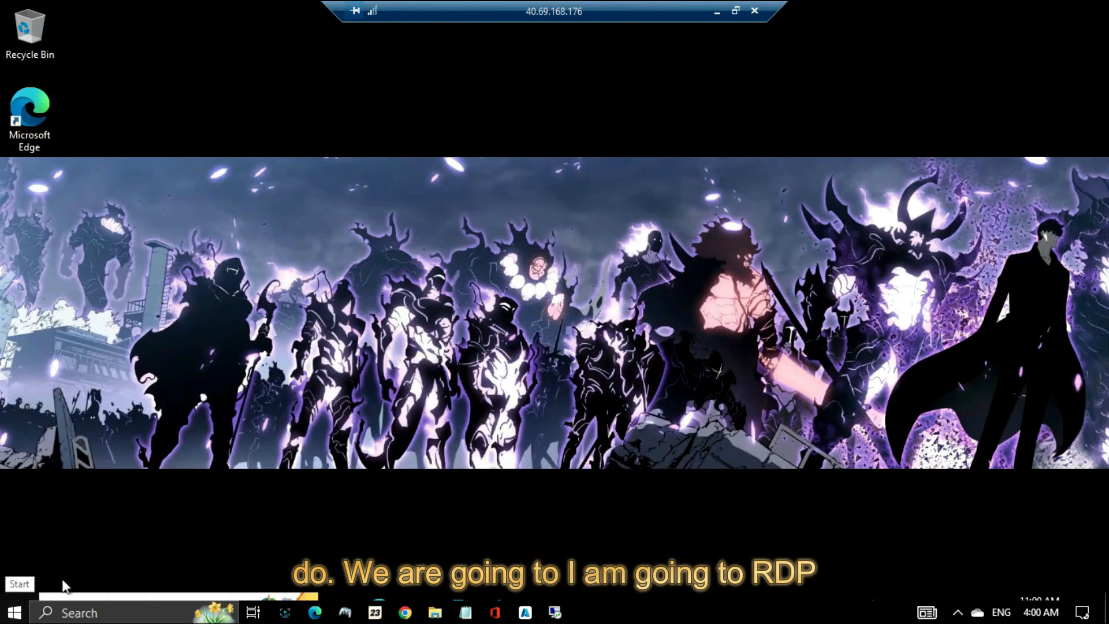
left_click(84, 606)
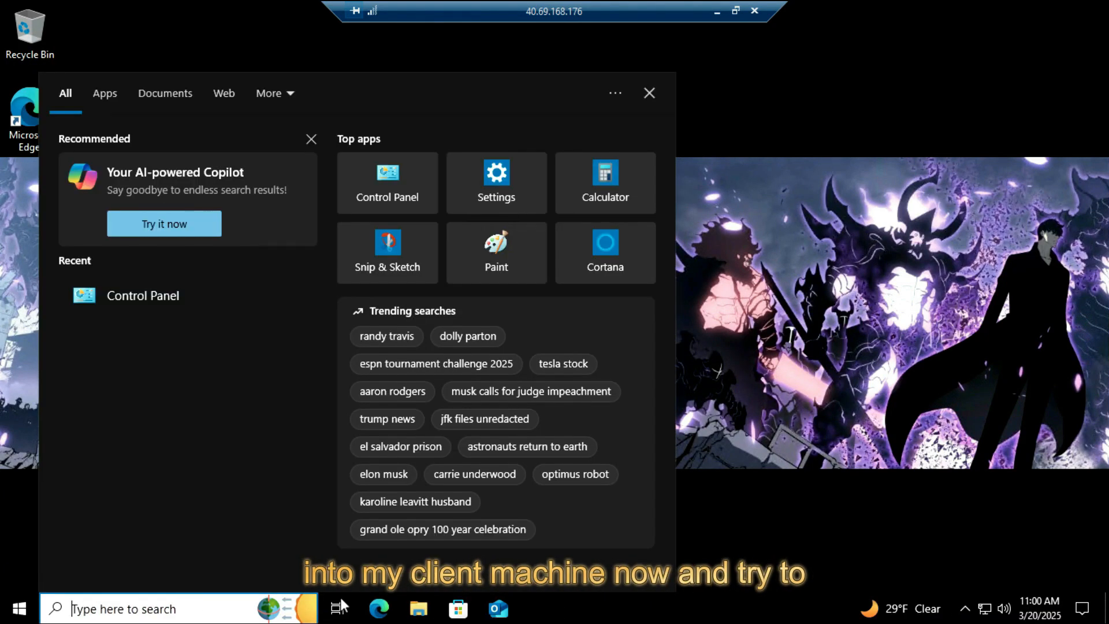
Open This PC in File Explorer and start mapping a network drive
left_click(424, 617)
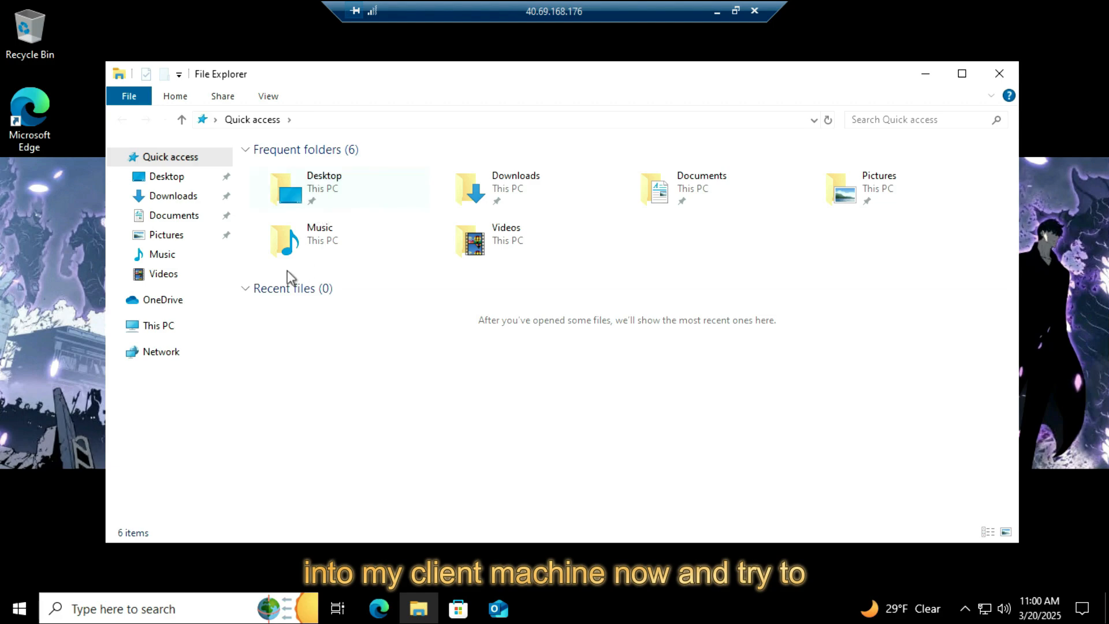
left_click(173, 327)
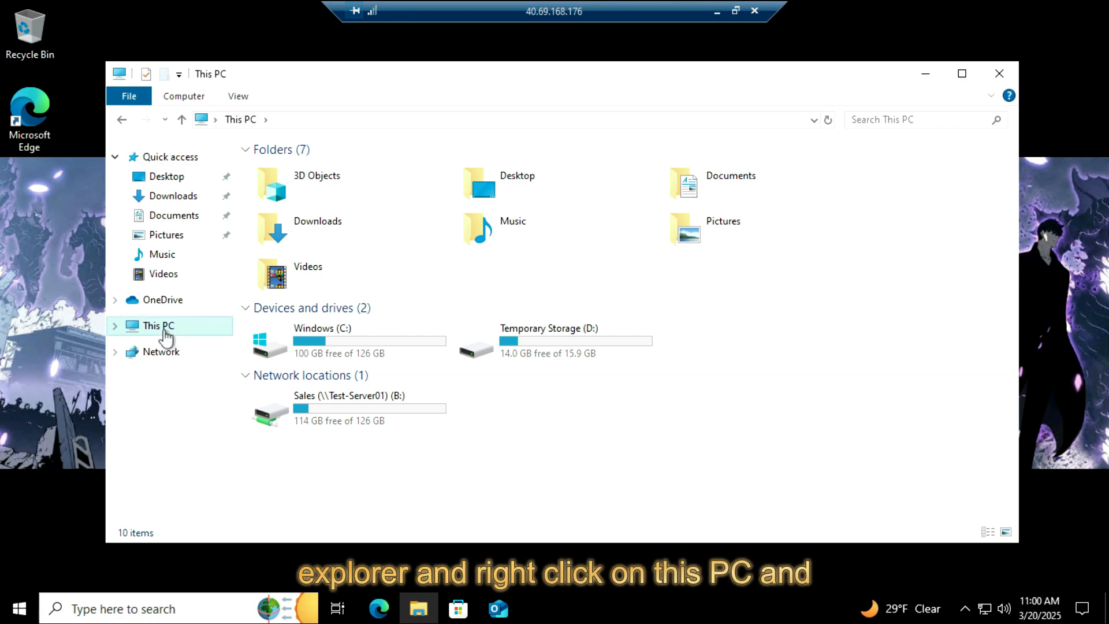
right_click(165, 331)
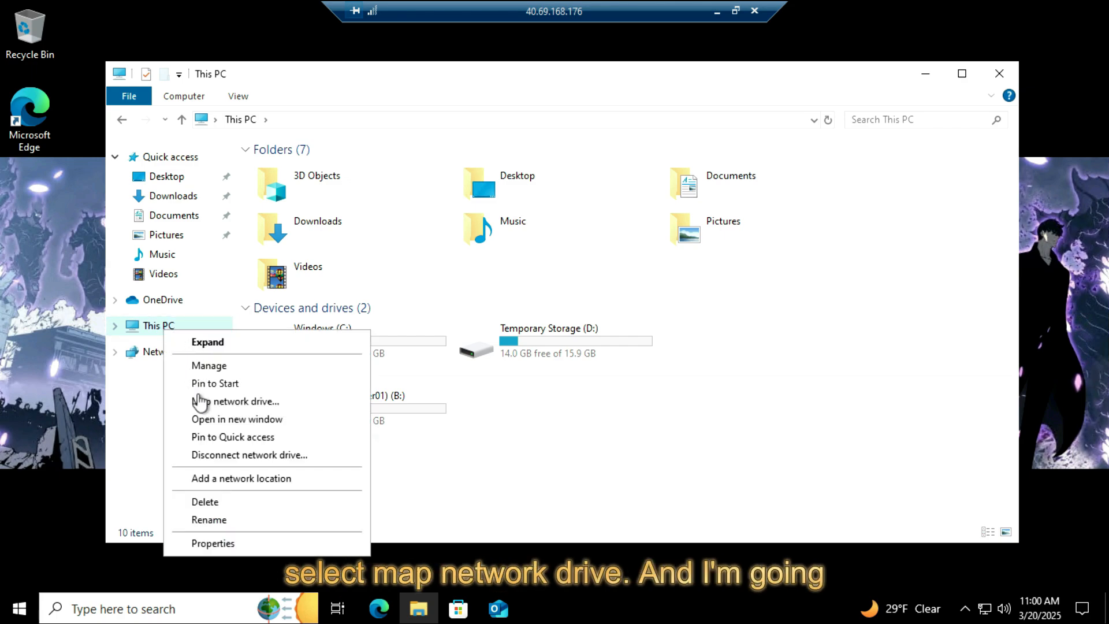
left_click(201, 402)
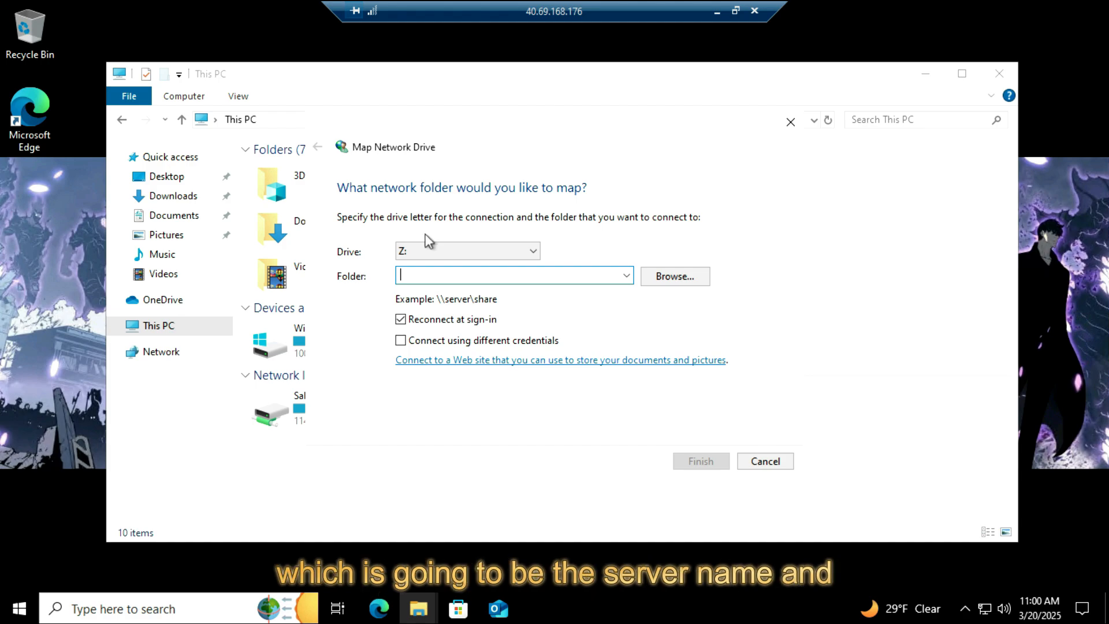
Map the network folder \\Test-Server01\SHARED to drive letter F:
left_click(425, 249)
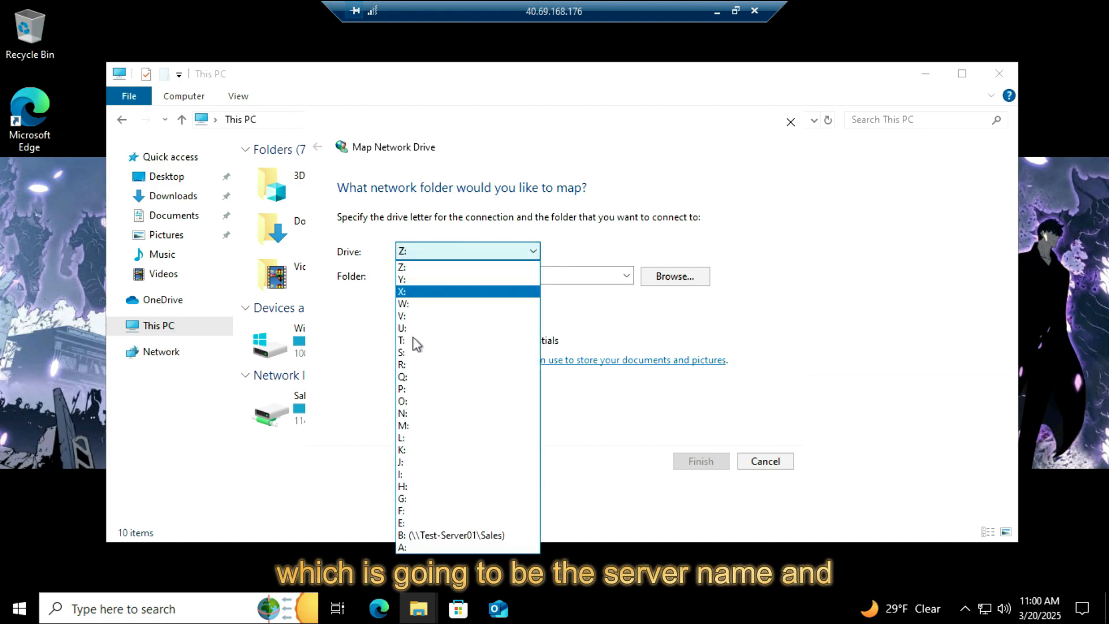
left_click(402, 511)
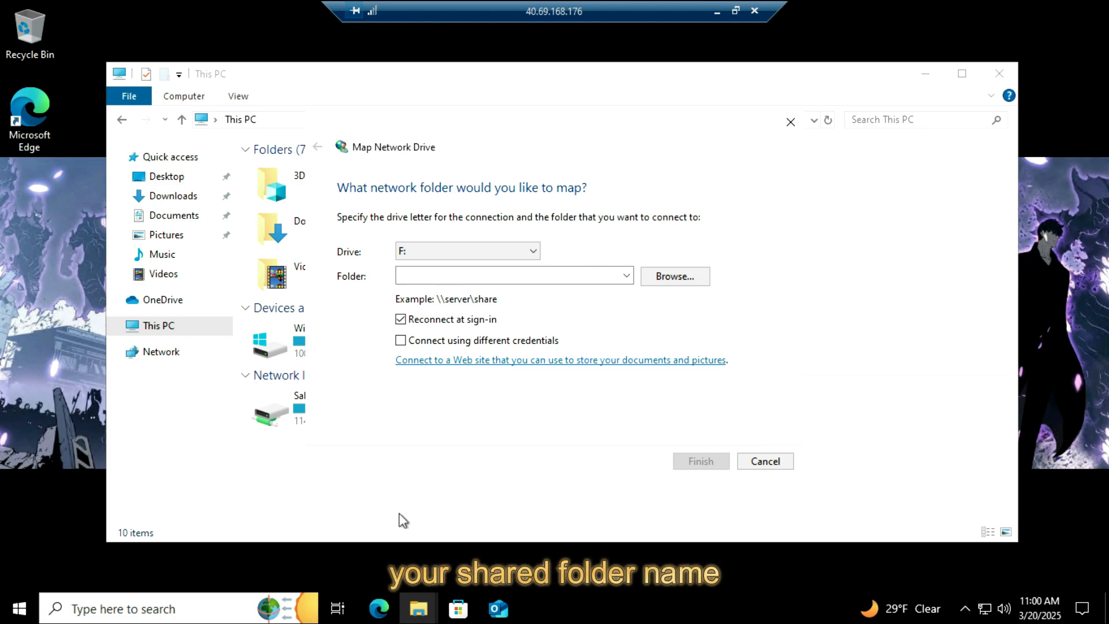
key("Tab")
type("\\Test-S")
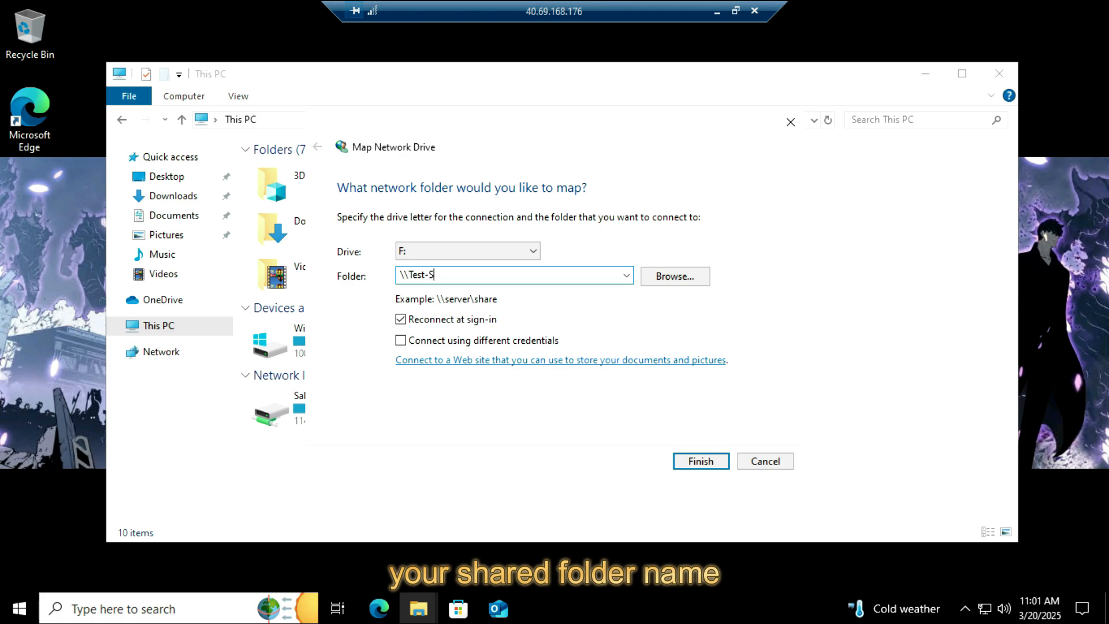
type("erver")
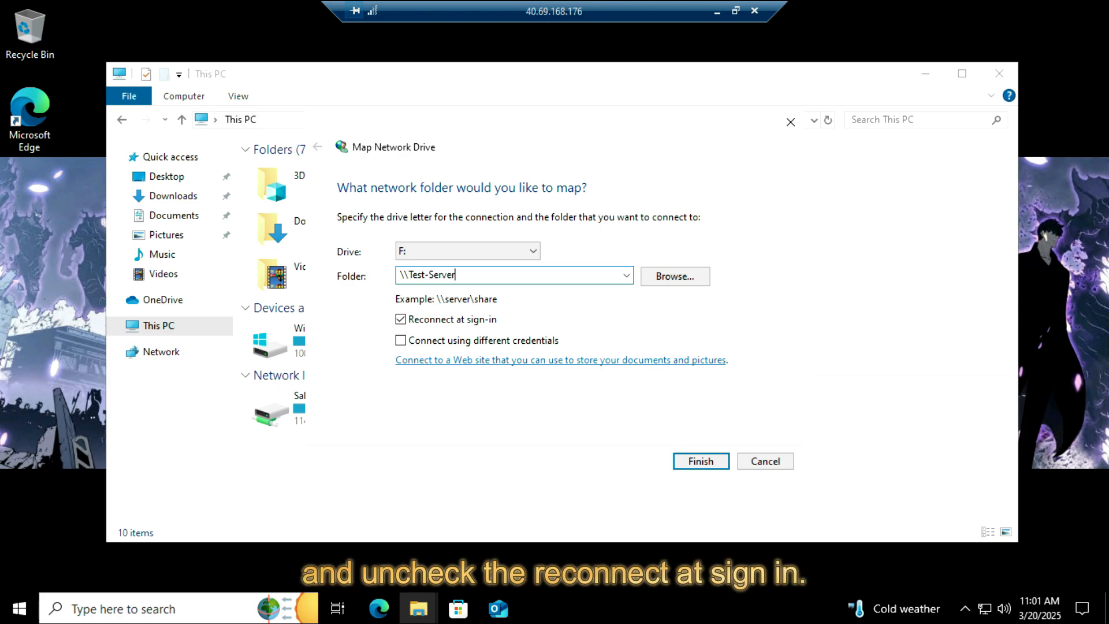
type("01")
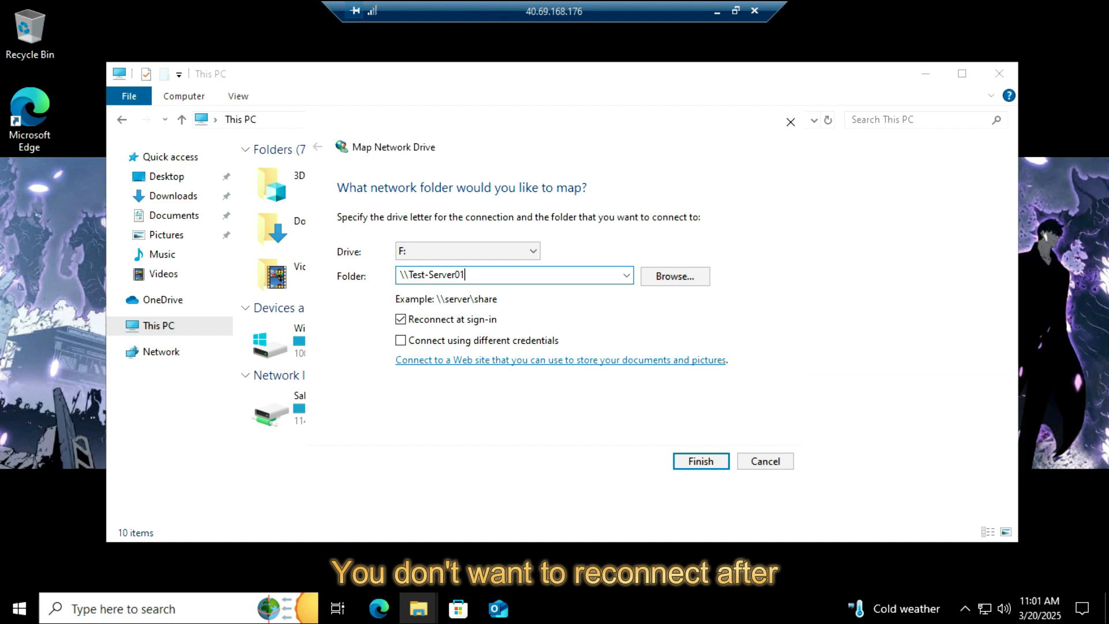
type("\\")
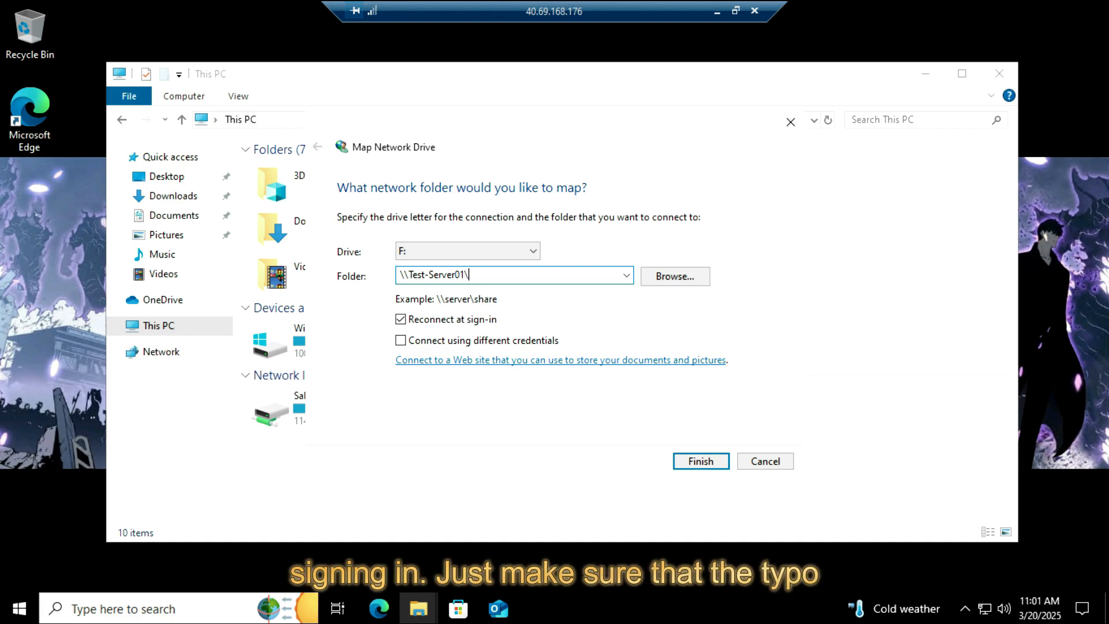
type("S")
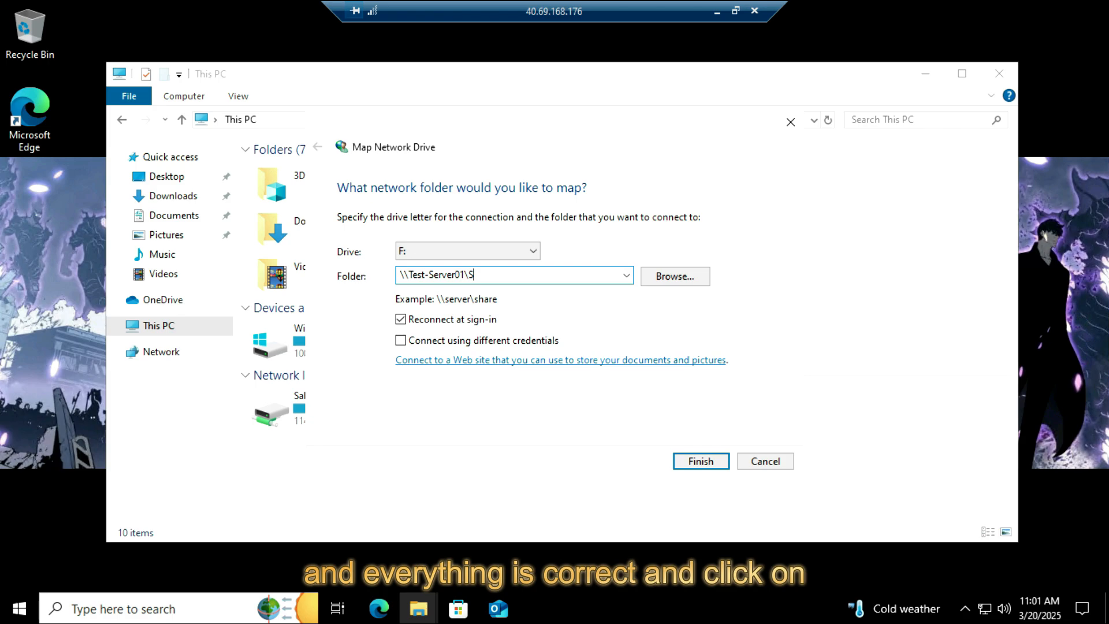
type("HARED")
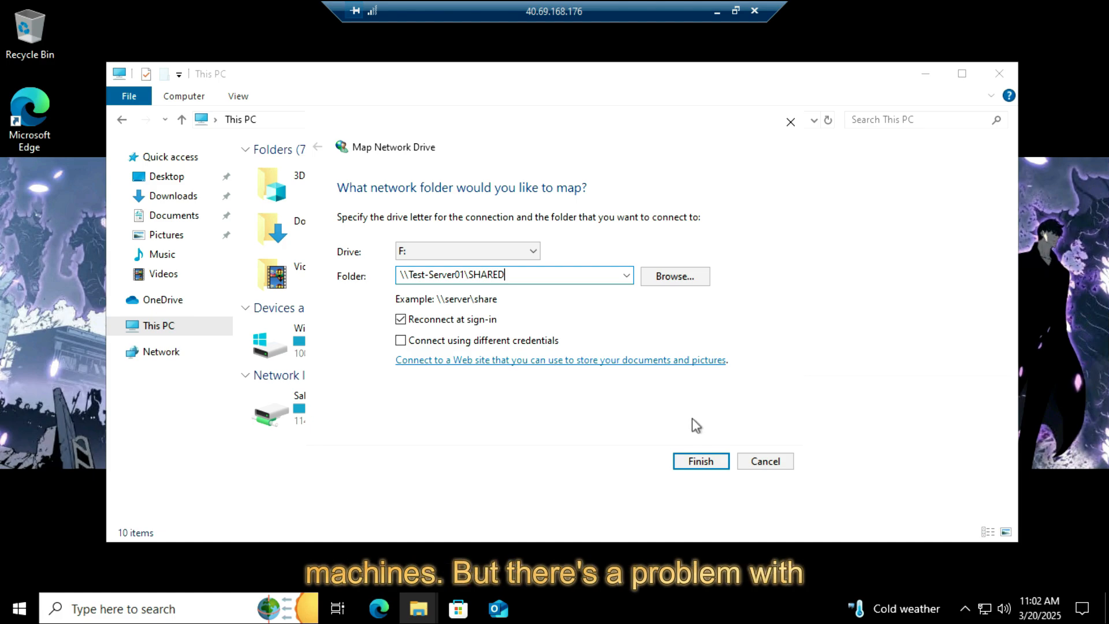
left_click(699, 460)
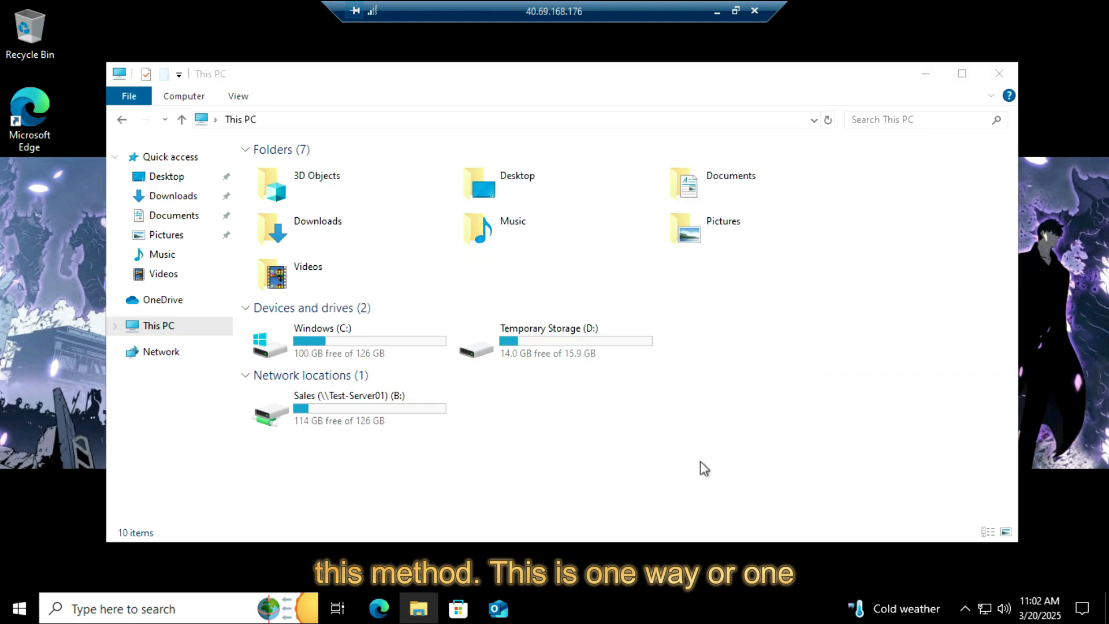
Open the mapped SHARED (F:) drive to check access, return to This PC and refresh the view
left_click(176, 361)
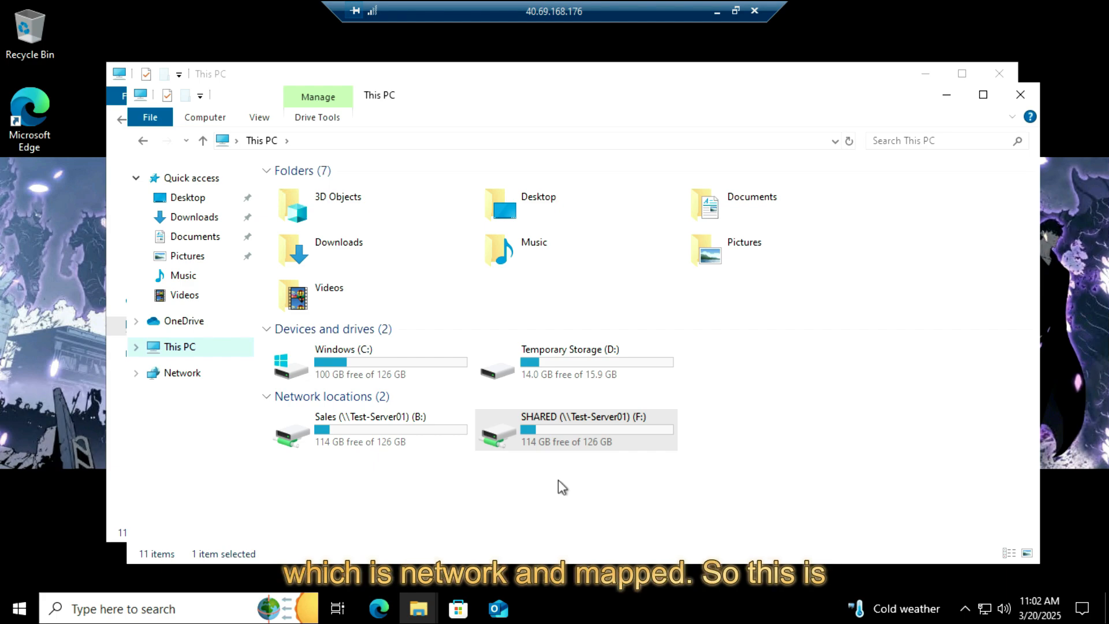
left_click(552, 336)
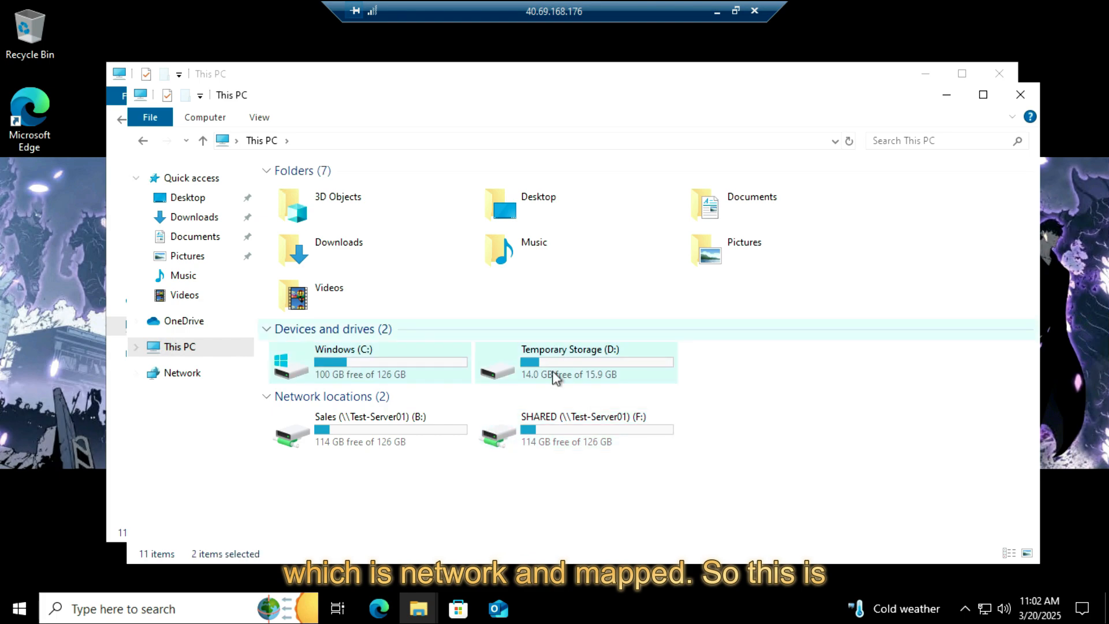
double_click(552, 434)
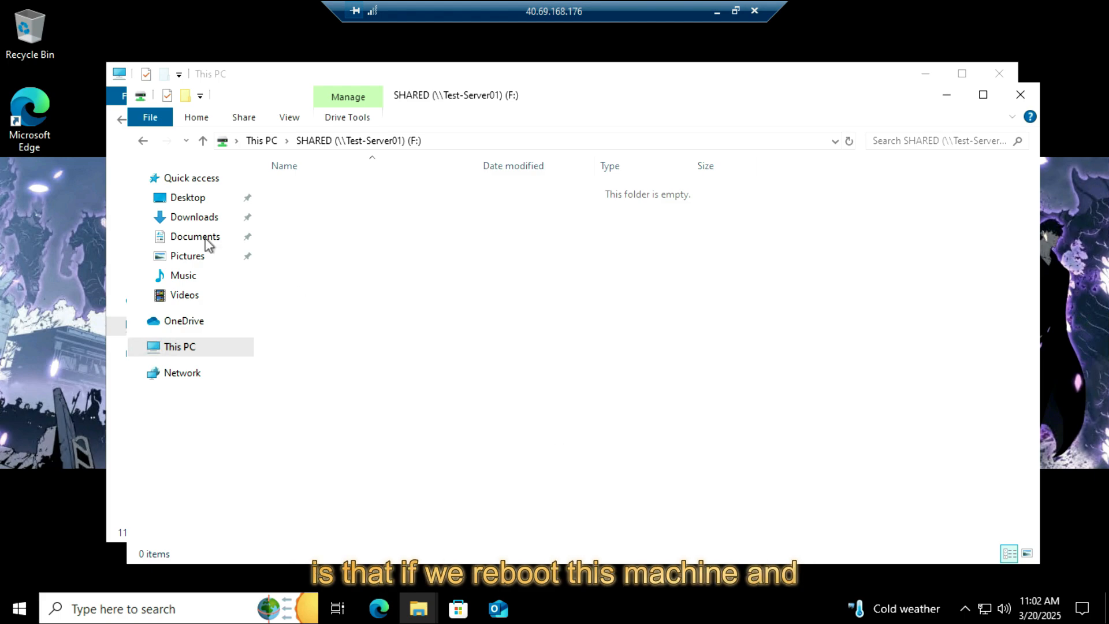
left_click(175, 352)
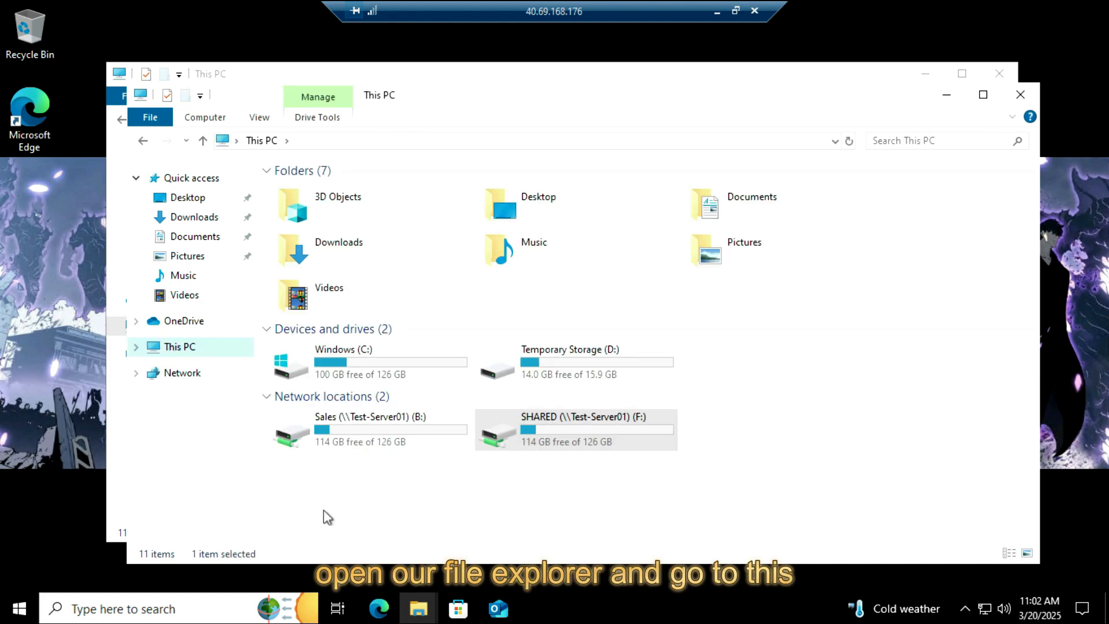
right_click(323, 510)
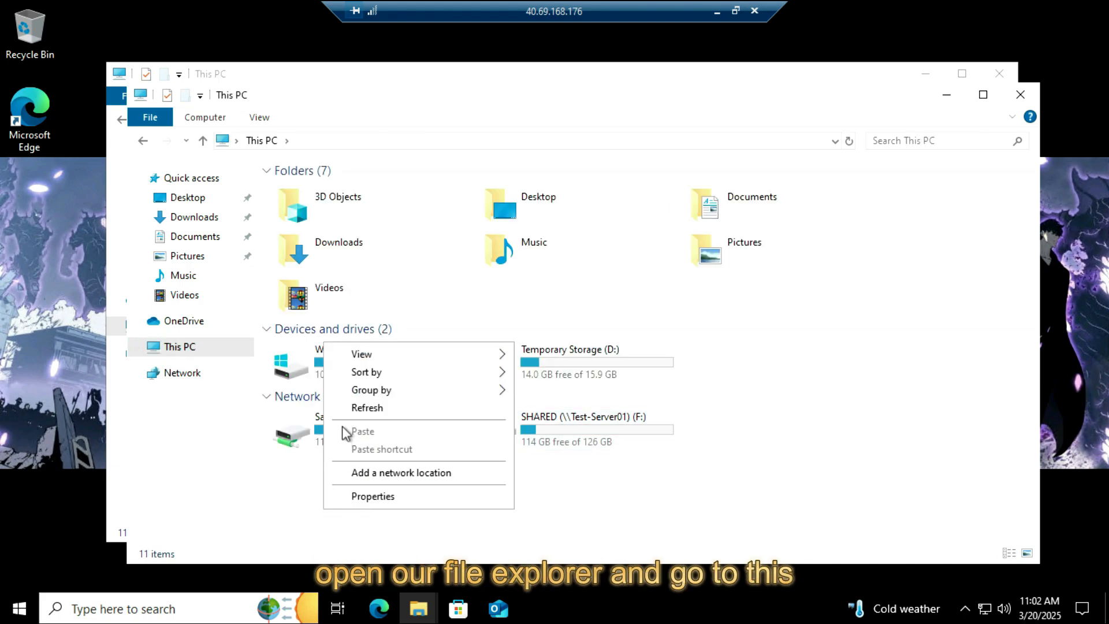
left_click(358, 408)
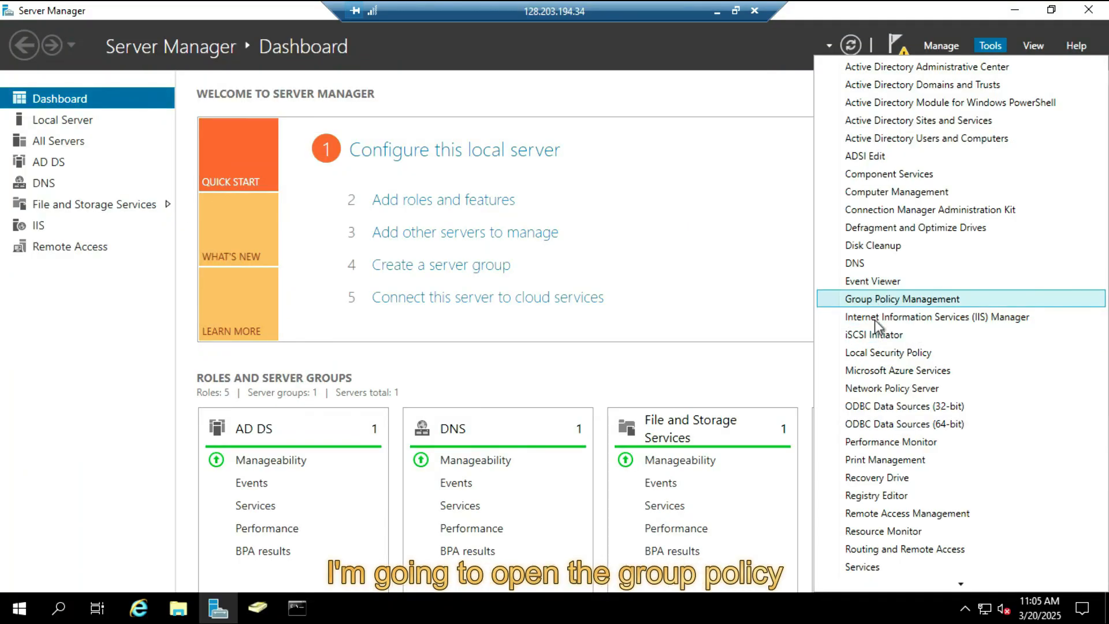
Open Group Policy Management on the server and open the Mapped Drives group policy object for editing
left_click(874, 299)
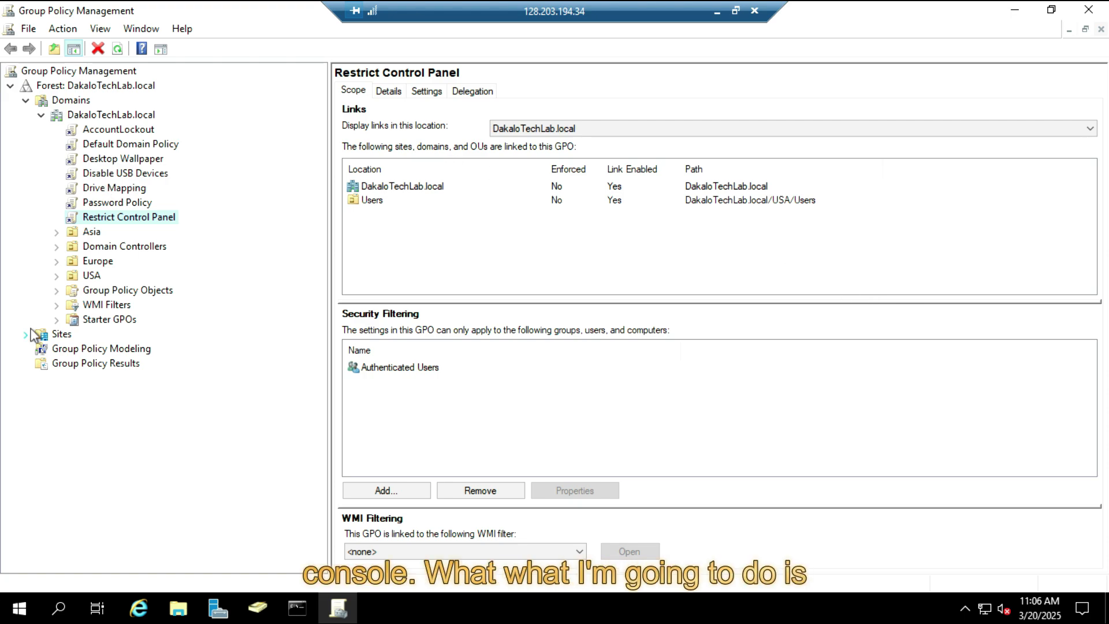
left_click(57, 290)
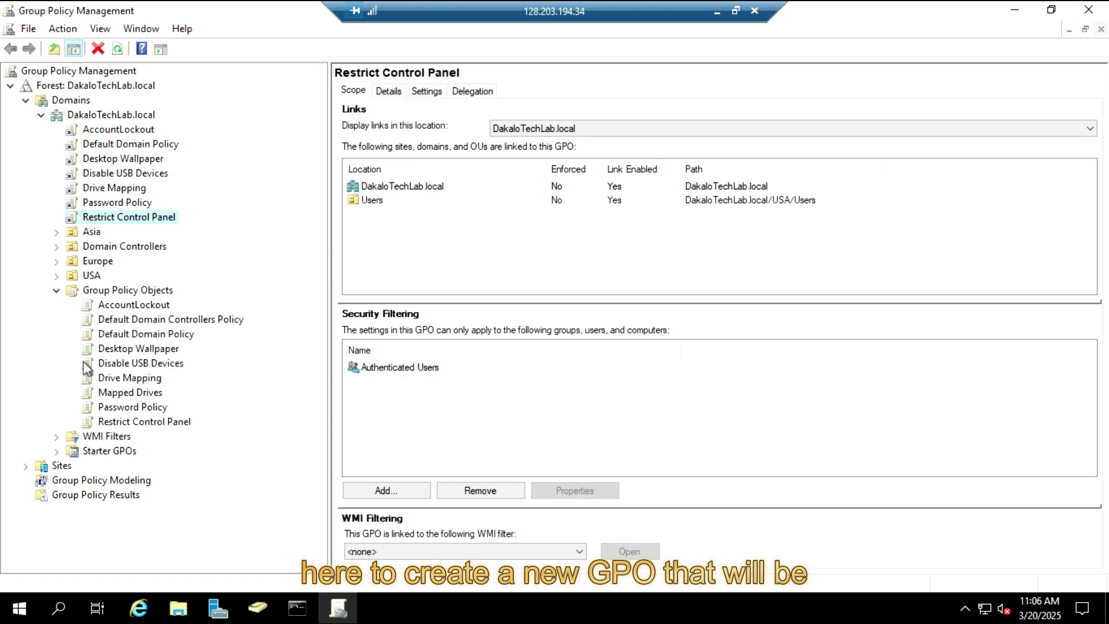
left_click(99, 393)
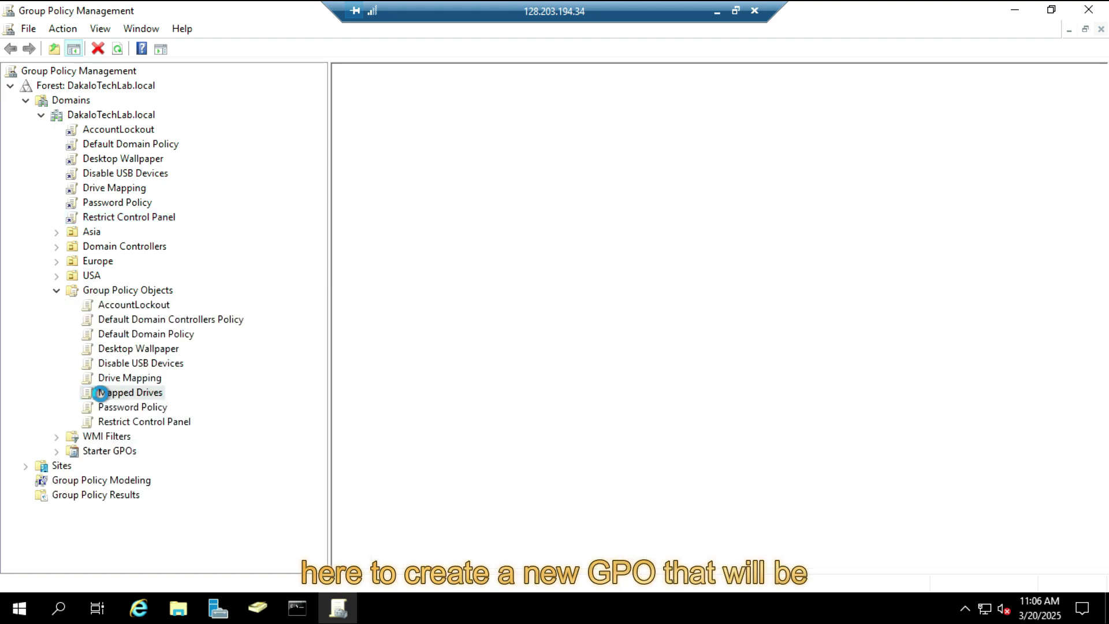
right_click(128, 400)
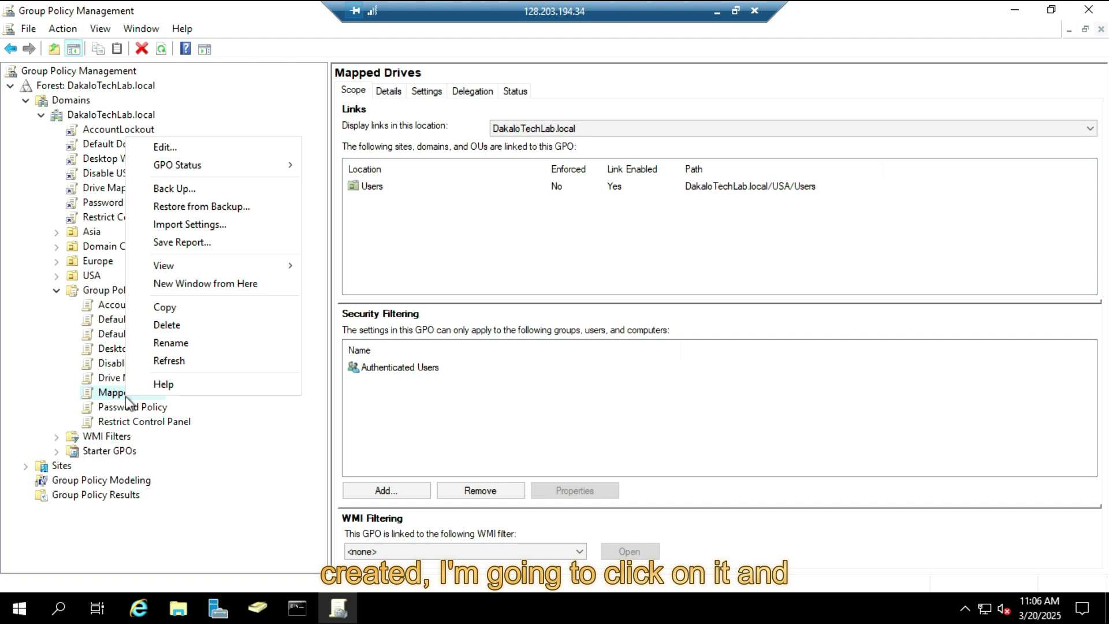
left_click(191, 153)
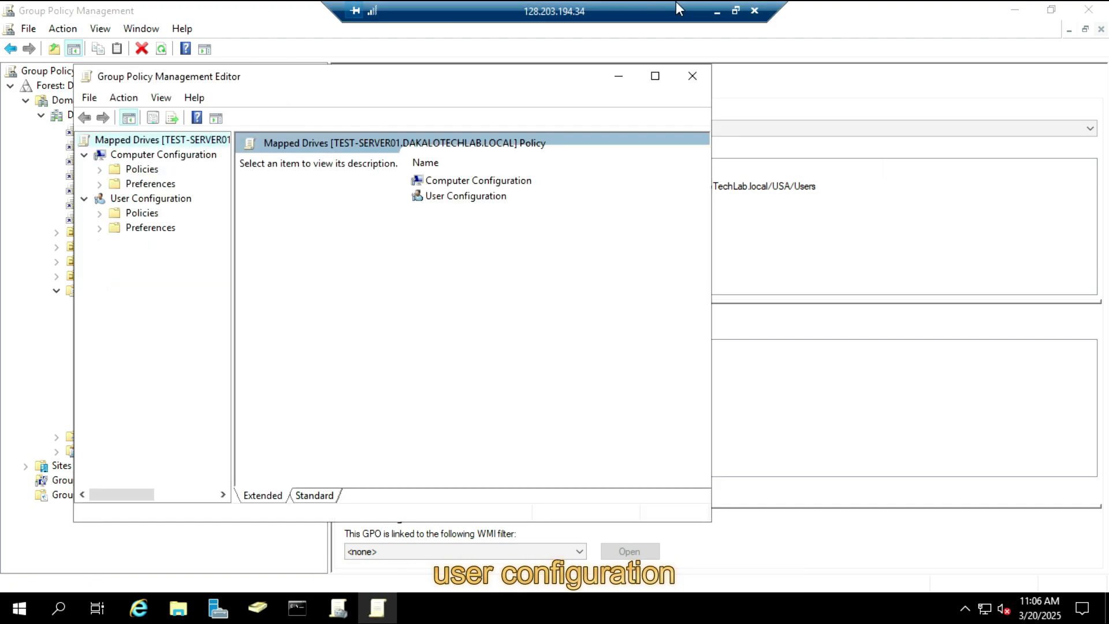
Show the Drive Maps in the policy's user preferences for Windows Settings and maximize the editor
left_click(99, 228)
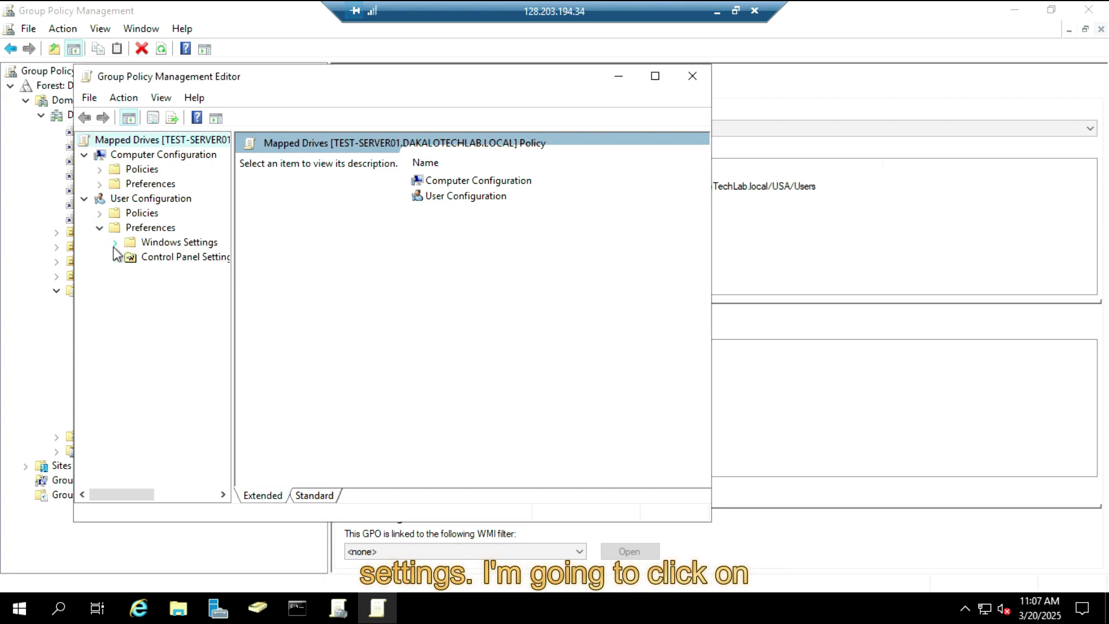
left_click(115, 243)
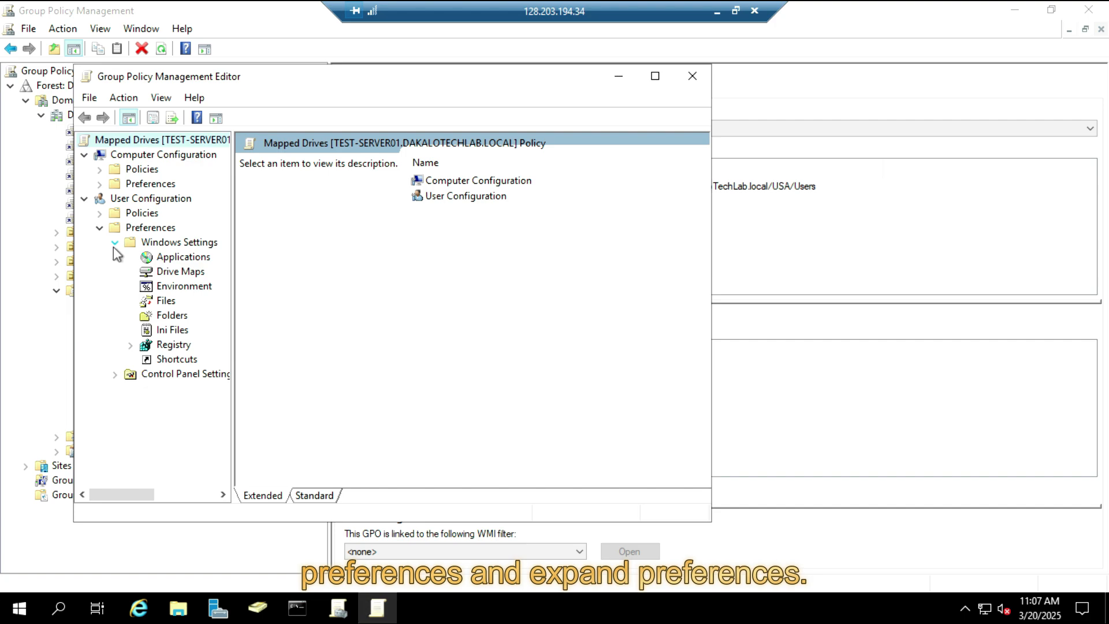
left_click(164, 278)
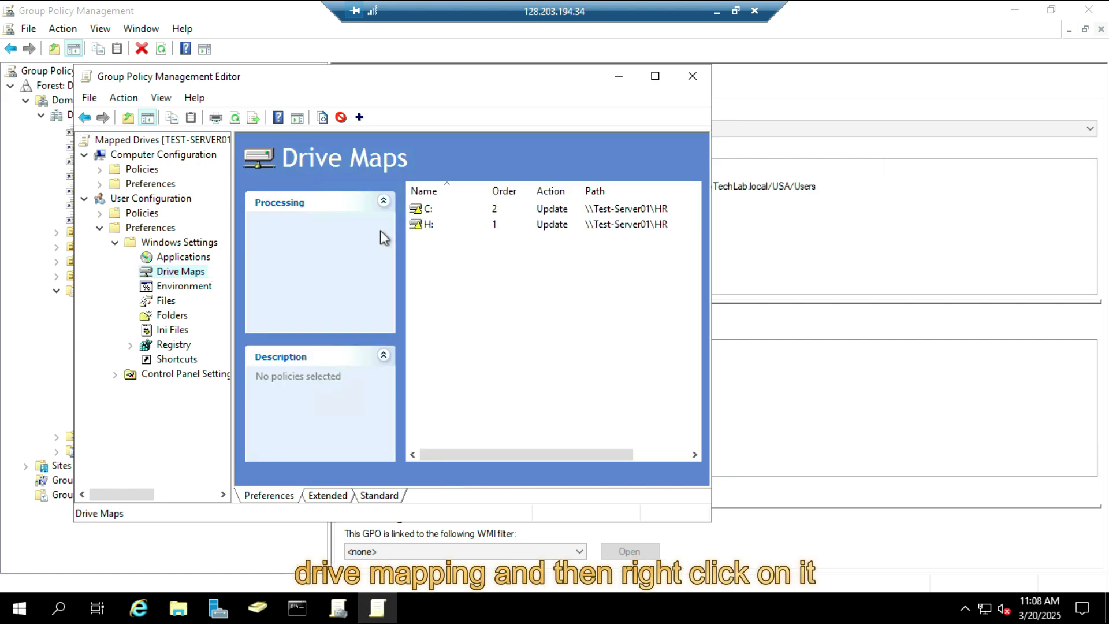
left_click(654, 75)
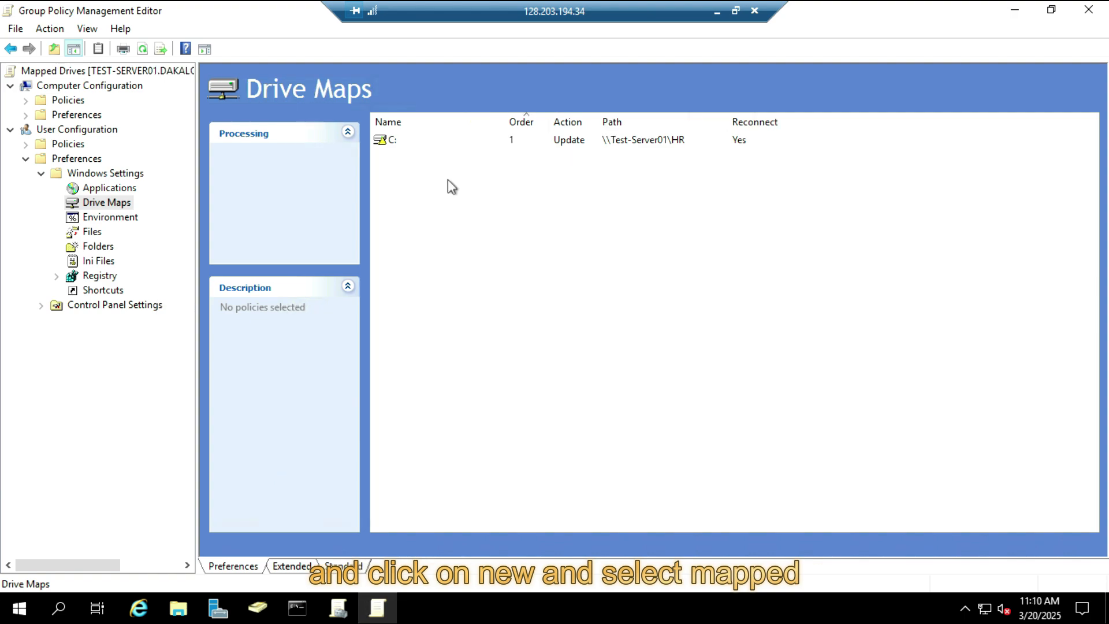
Create a new mapped drive item in Drive Maps with the location \\Test-Server01\SHARED
right_click(424, 169)
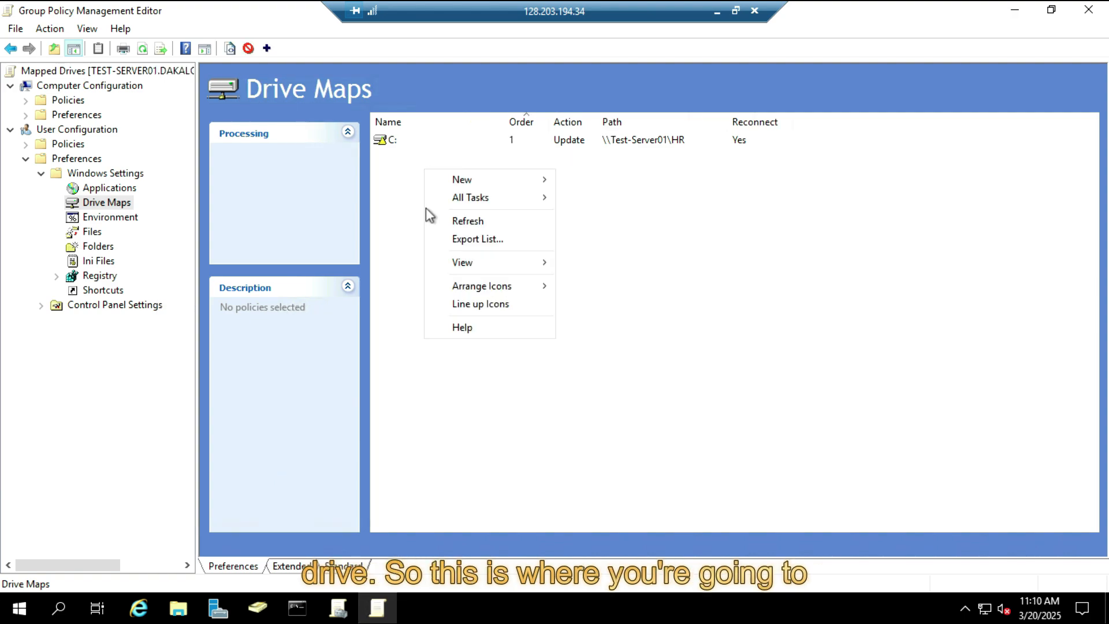
mouse_move(461, 182)
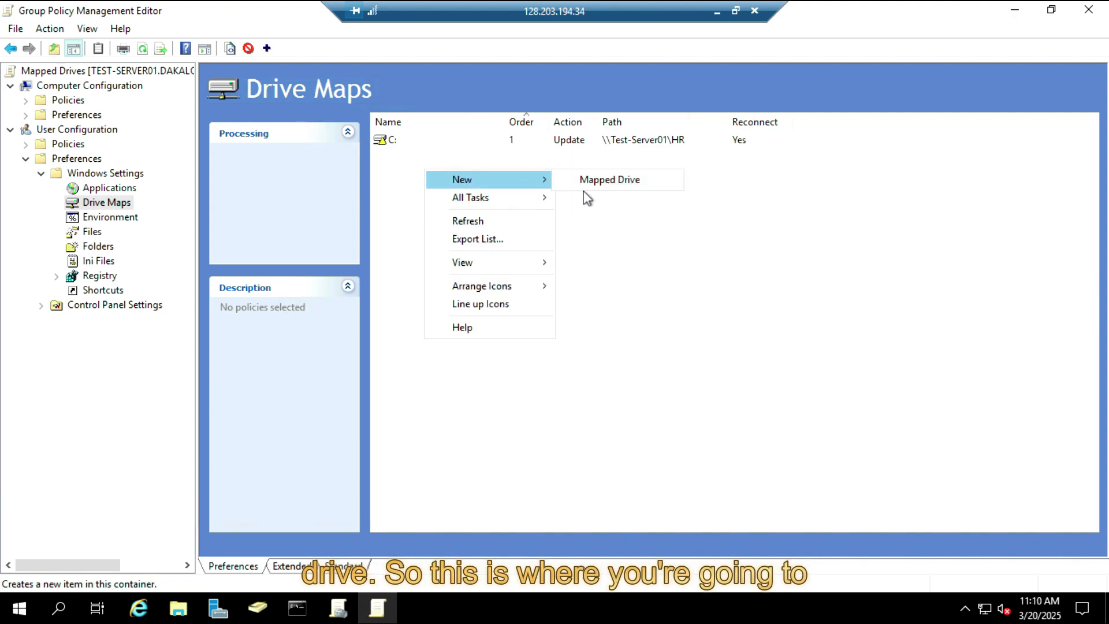
left_click(598, 181)
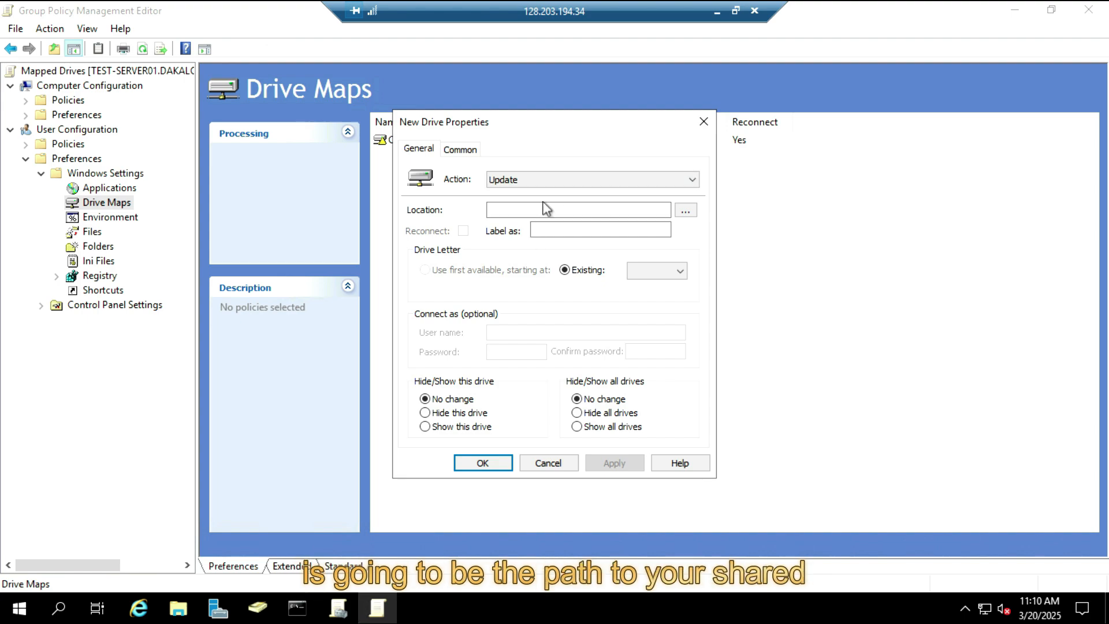
left_click(528, 209)
type("\\\\")
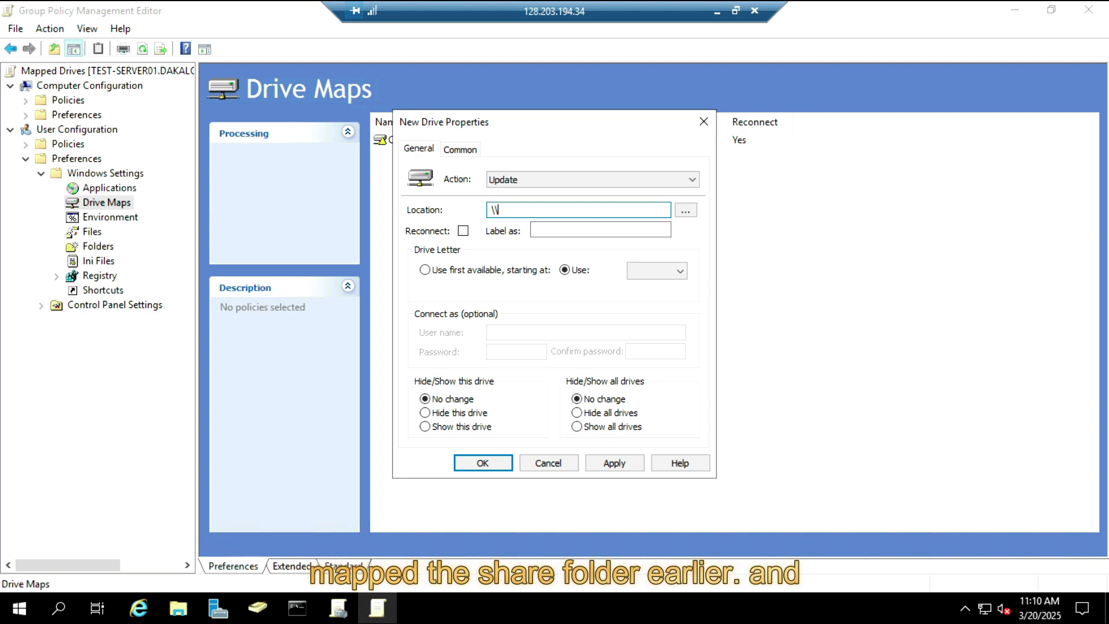
type("TEST")
key("BackSpace")
key("BackSpace")
key("BackSpace")
key("BackSpace")
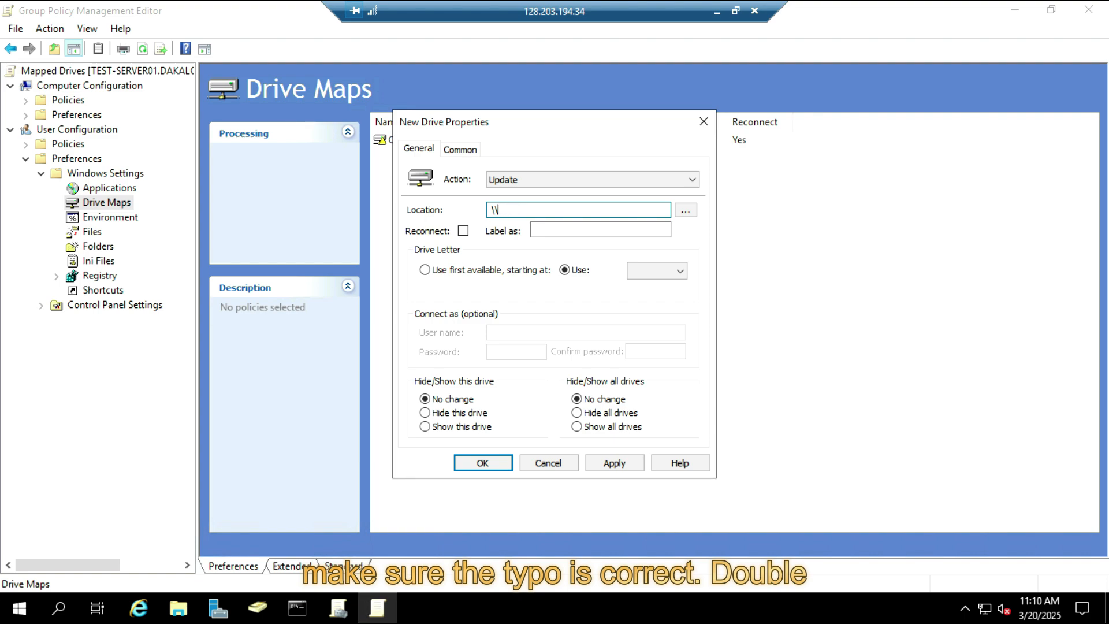
type("Test")
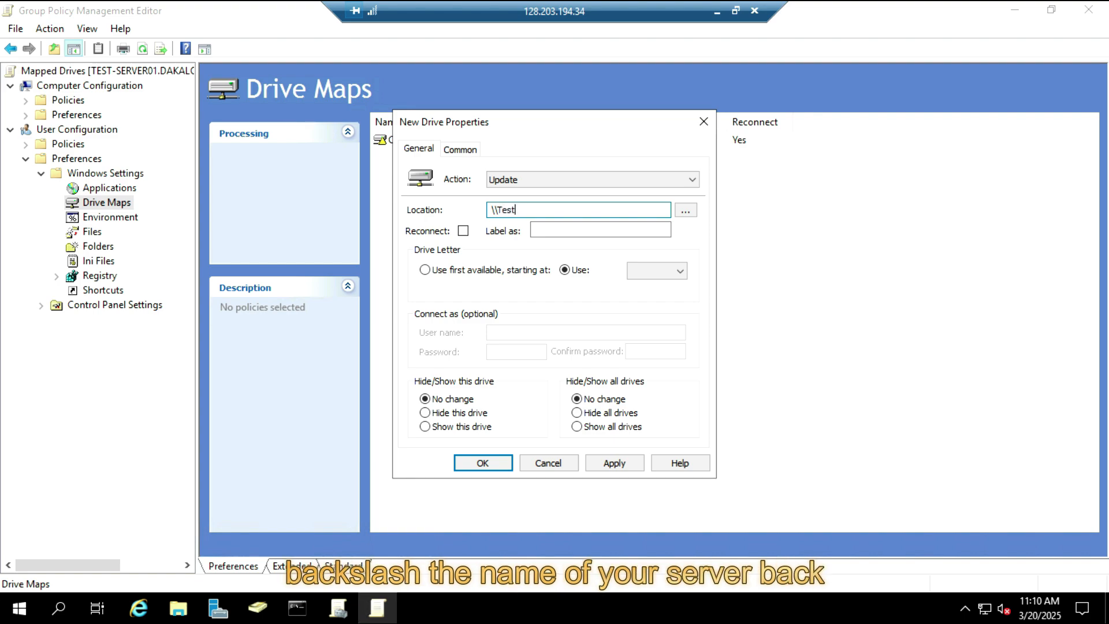
type("_")
key("BackSpace")
type("-Server01\\SHARED")
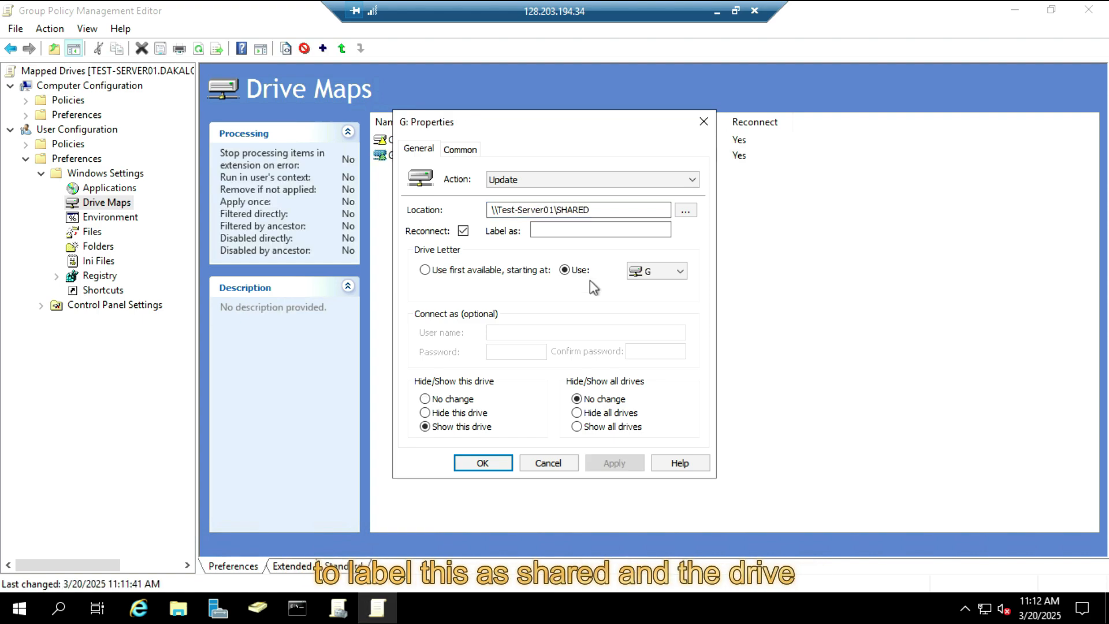
Label the mapped drive SHARED, set its drive letter to F and save the drive properties
left_click(534, 230)
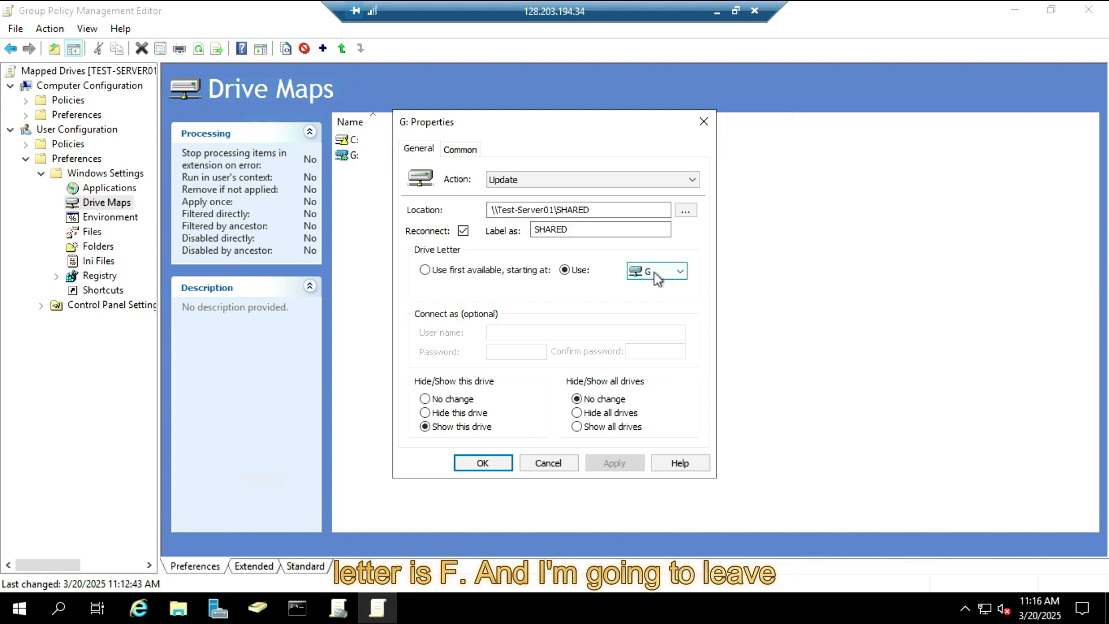
left_click(654, 271)
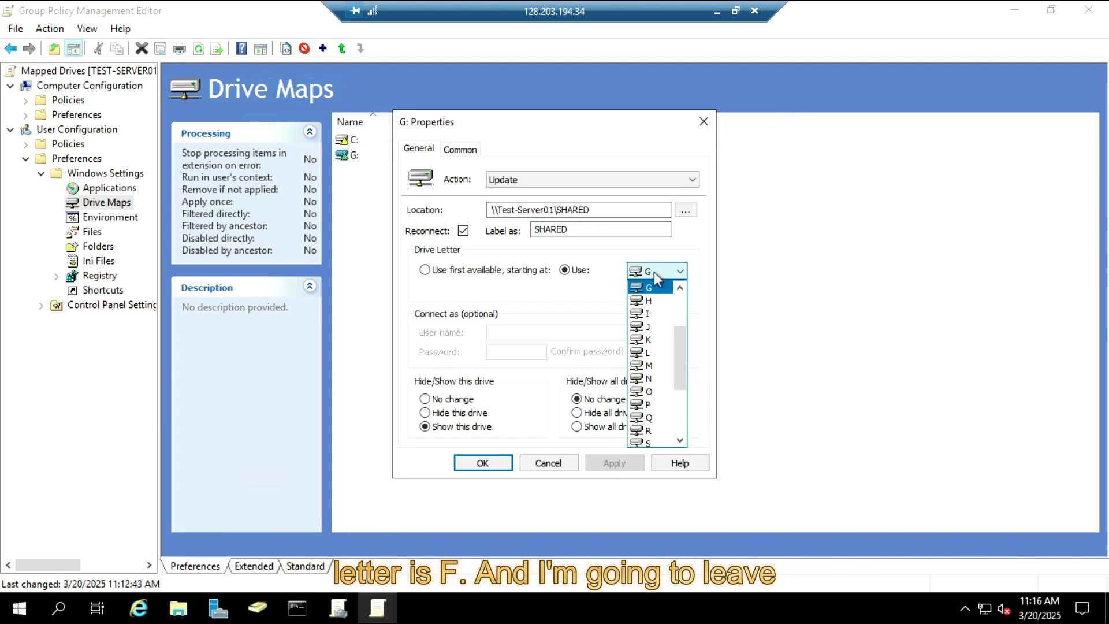
key("Down")
key("Down")
key("Down")
key("Down")
key("Down")
key("Down")
key("Down")
key("Down")
key("Down")
key("Down")
key("Down")
key("Down")
key("Down")
key("Down")
key("Down")
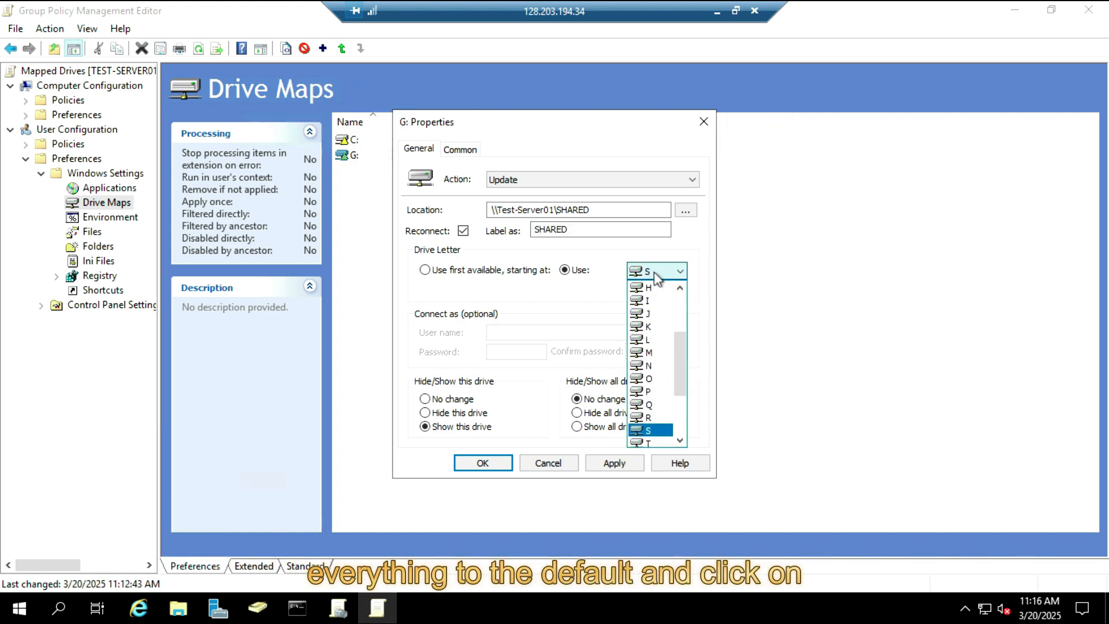
key("Down")
key("Down")
key("Down")
key("Down")
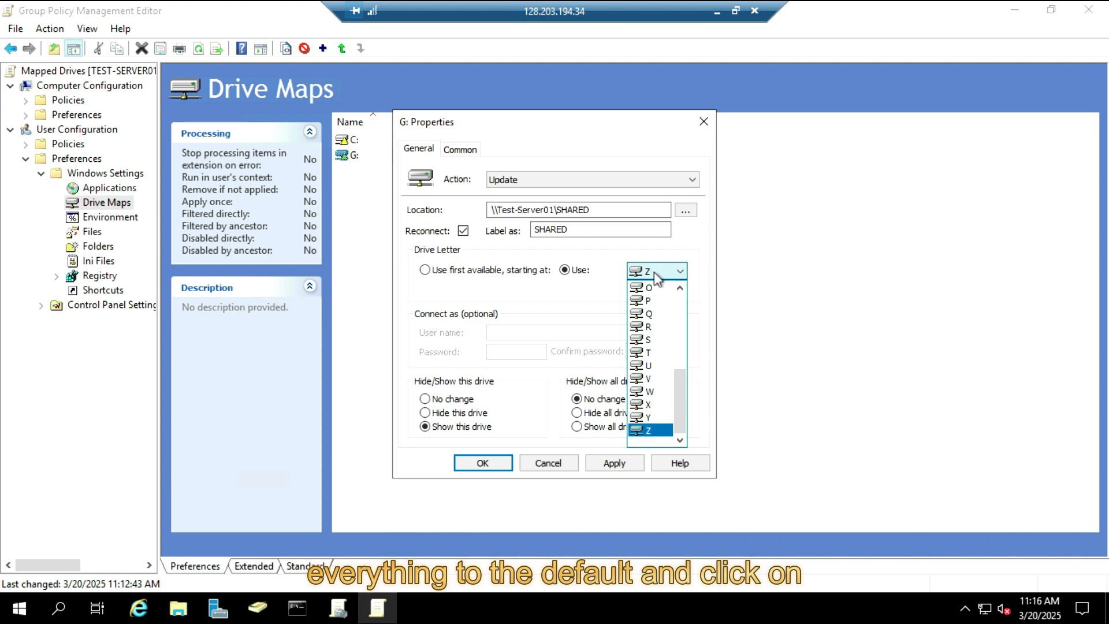
key("Up")
key("Up")
key("Up")
key("Up")
key("Up")
key("Up")
key("Up")
key("Home")
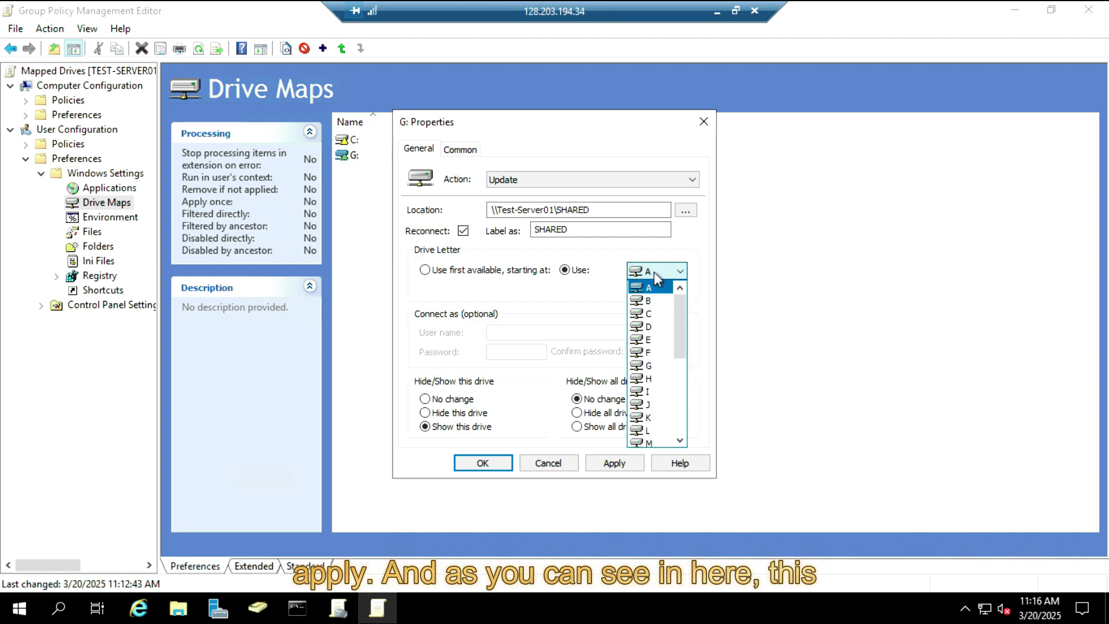
left_click(644, 351)
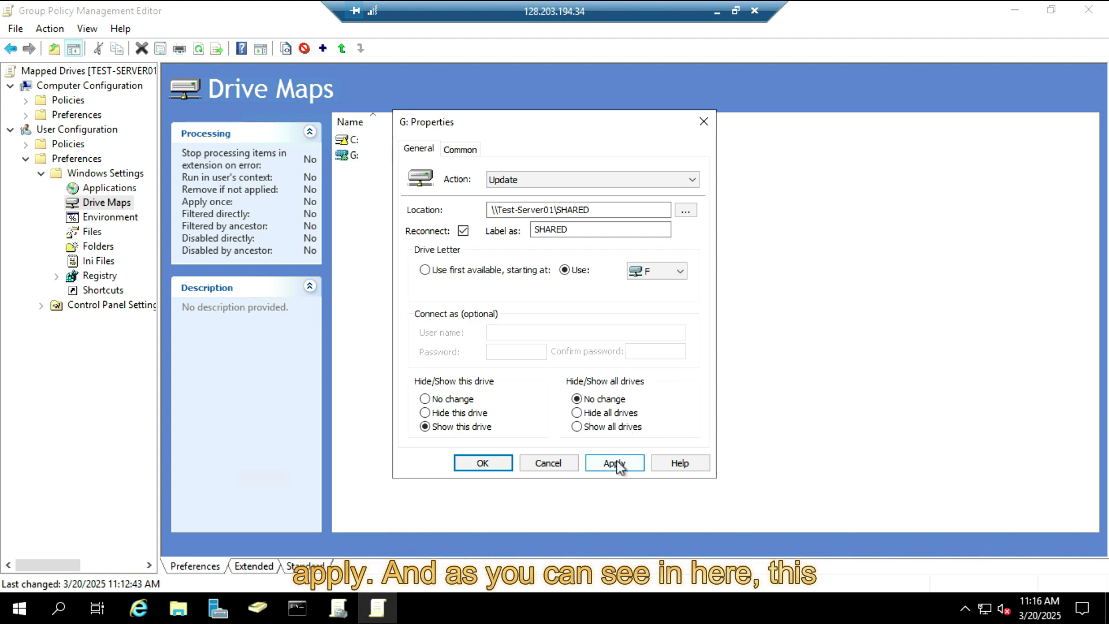
left_click(616, 463)
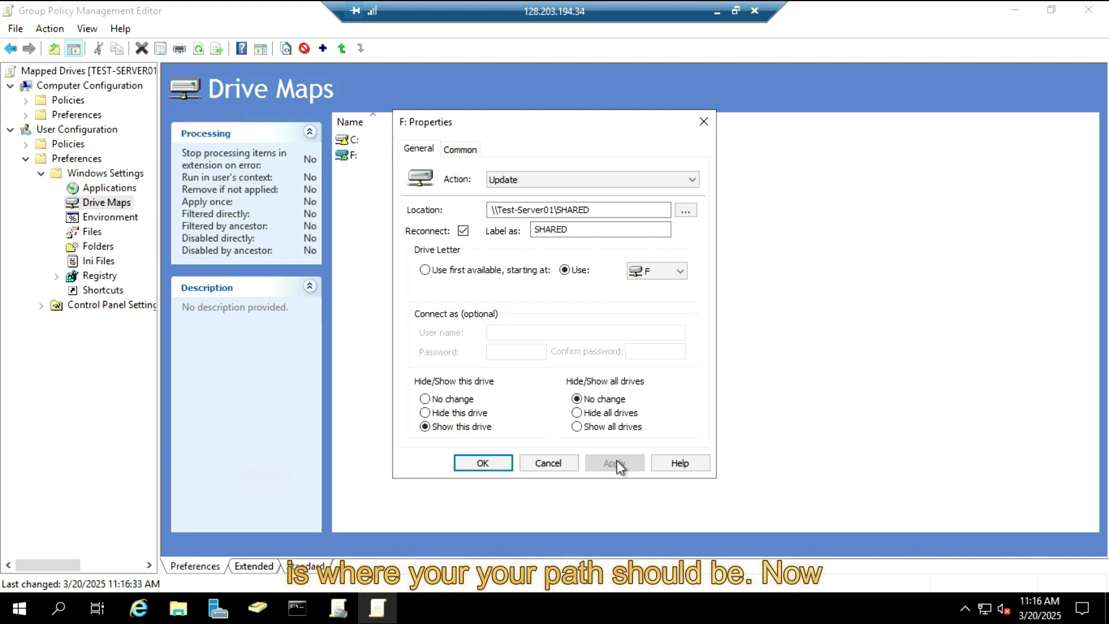
left_click(501, 464)
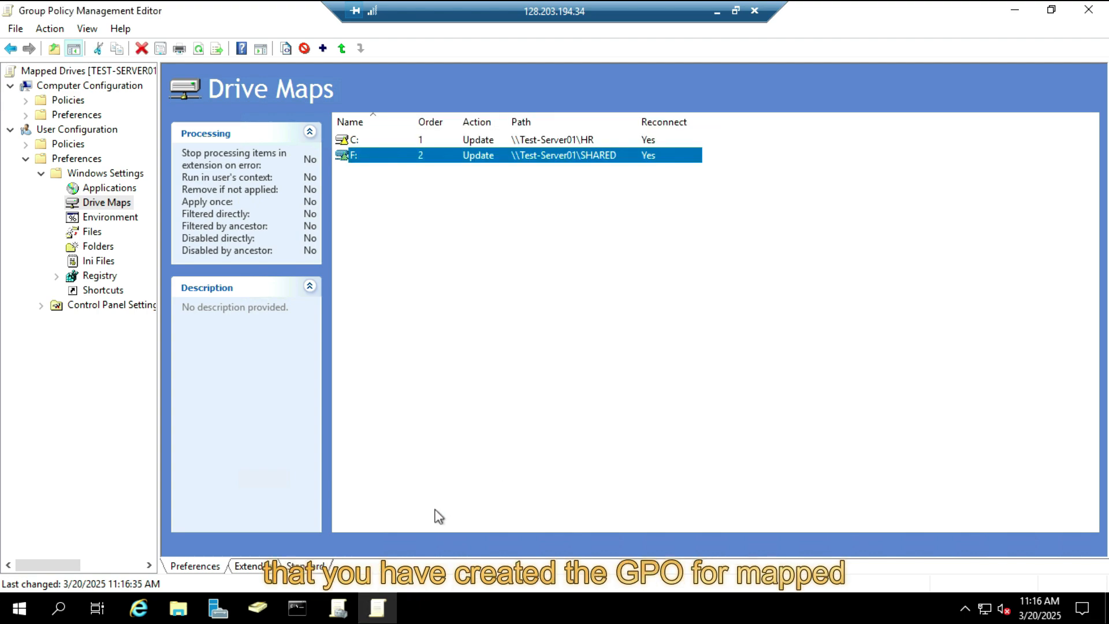
Switch to the Command Prompt and rerun gpupdate /force to refresh the Group Policy settings
left_click(297, 607)
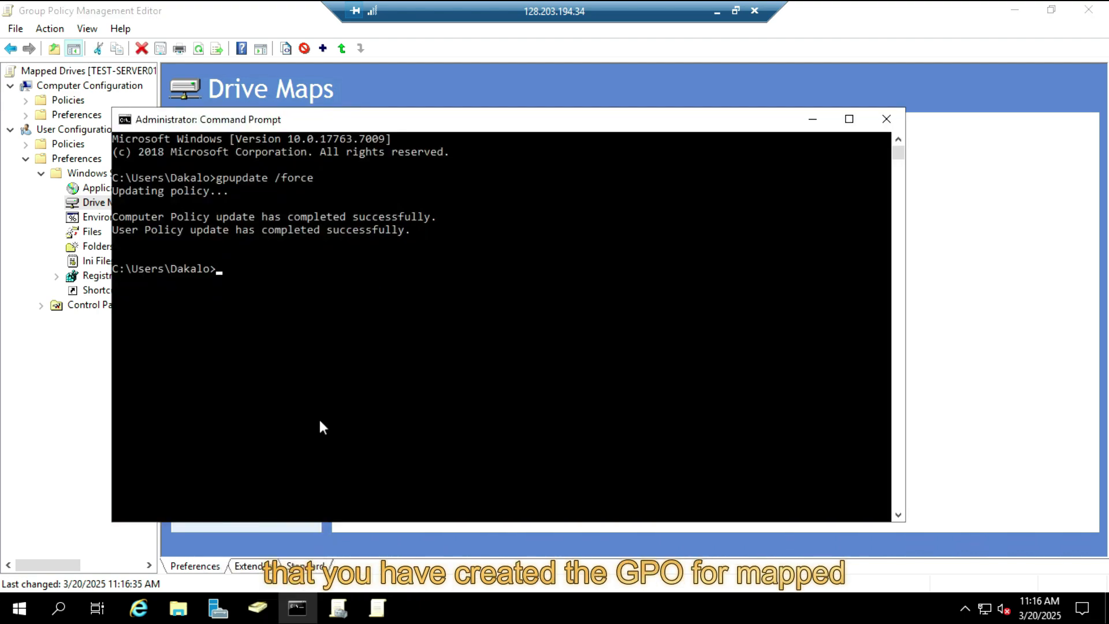
key("Up")
key("Return")
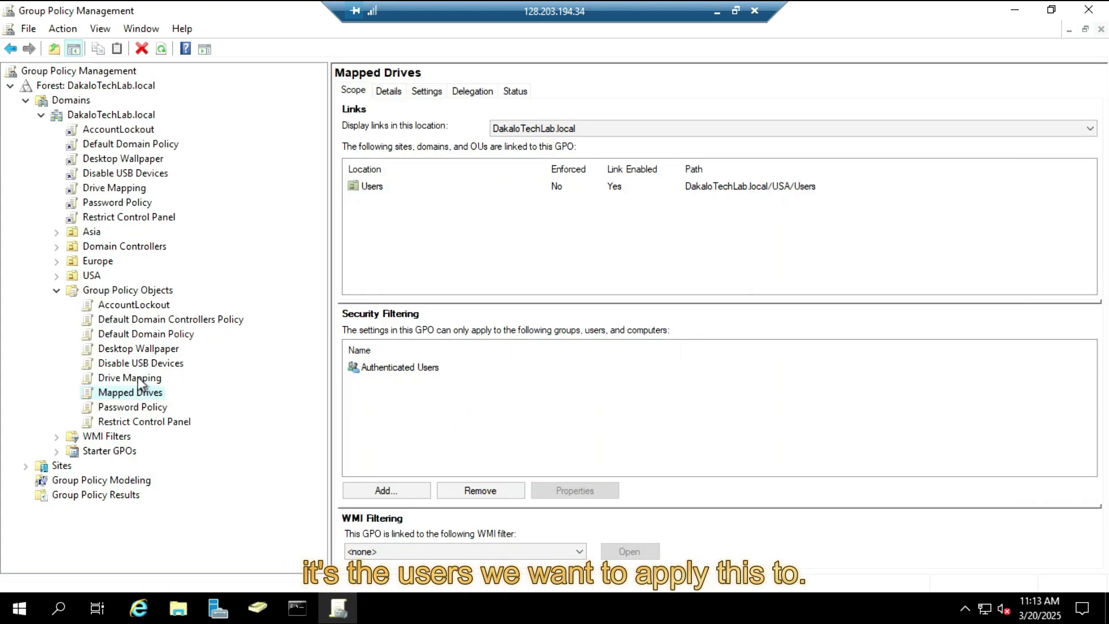
Try to link the Mapped Drives group policy object to the Users organizational unit under USA
left_click_drag(139, 379, 109, 319)
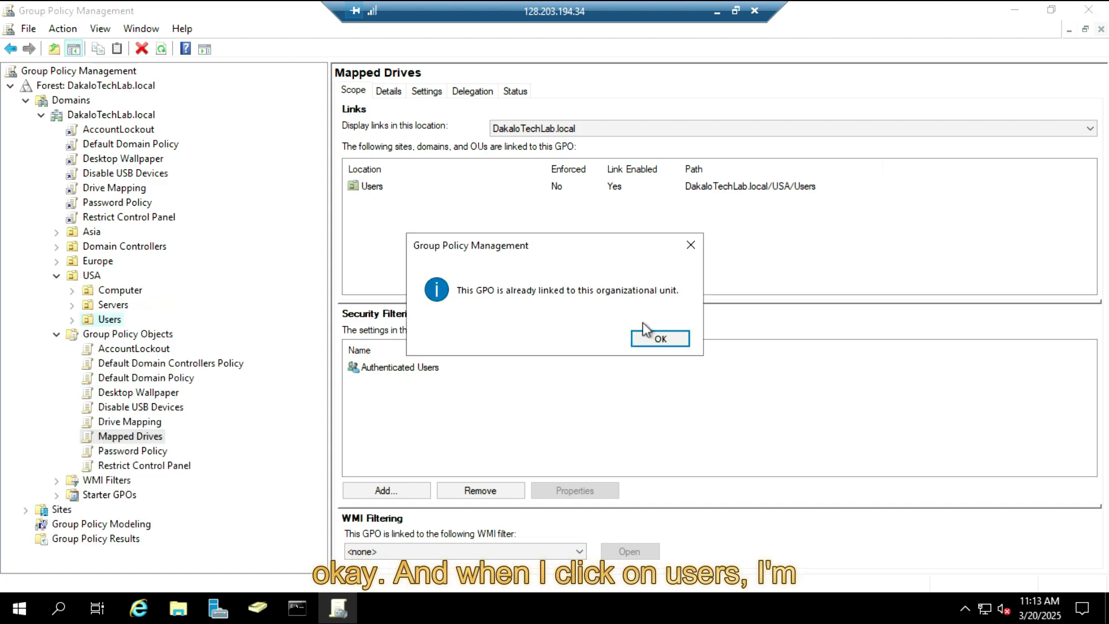
left_click(651, 338)
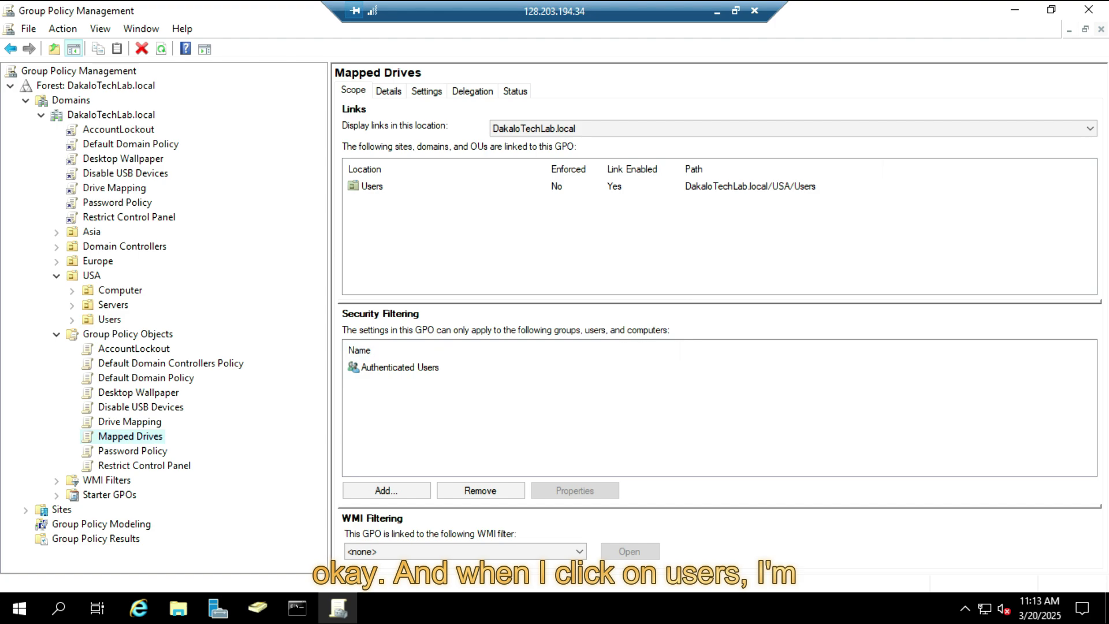
Run gpupdate /force in the server's Command Prompt and refresh This PC in File Explorer on the client
left_click(290, 615)
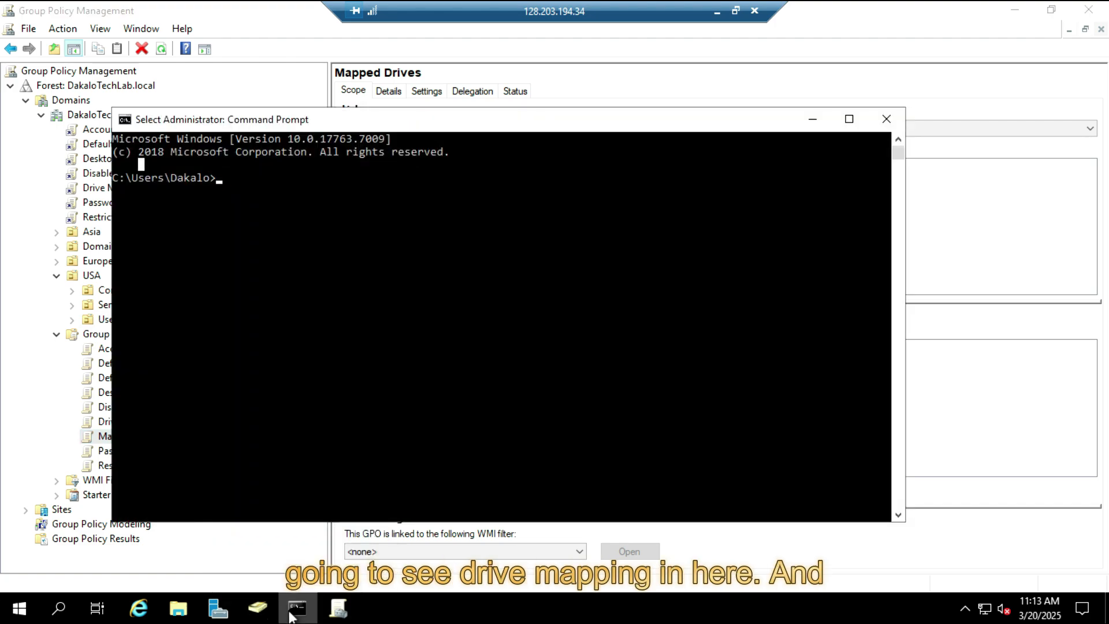
type("g")
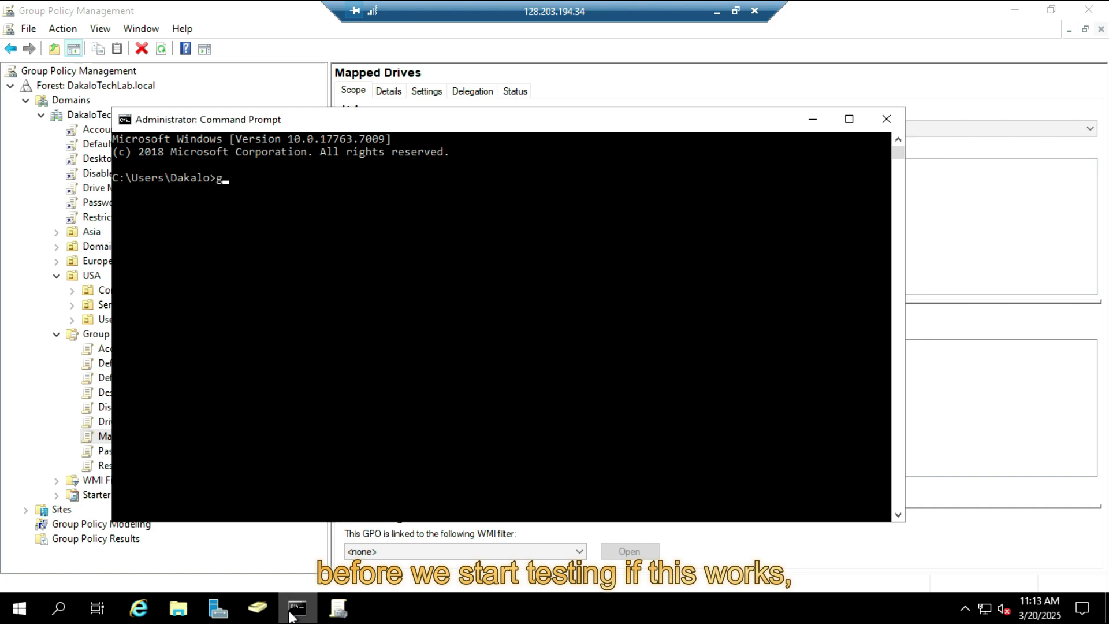
type("puu")
key("BackSpace")
key("BackSpace")
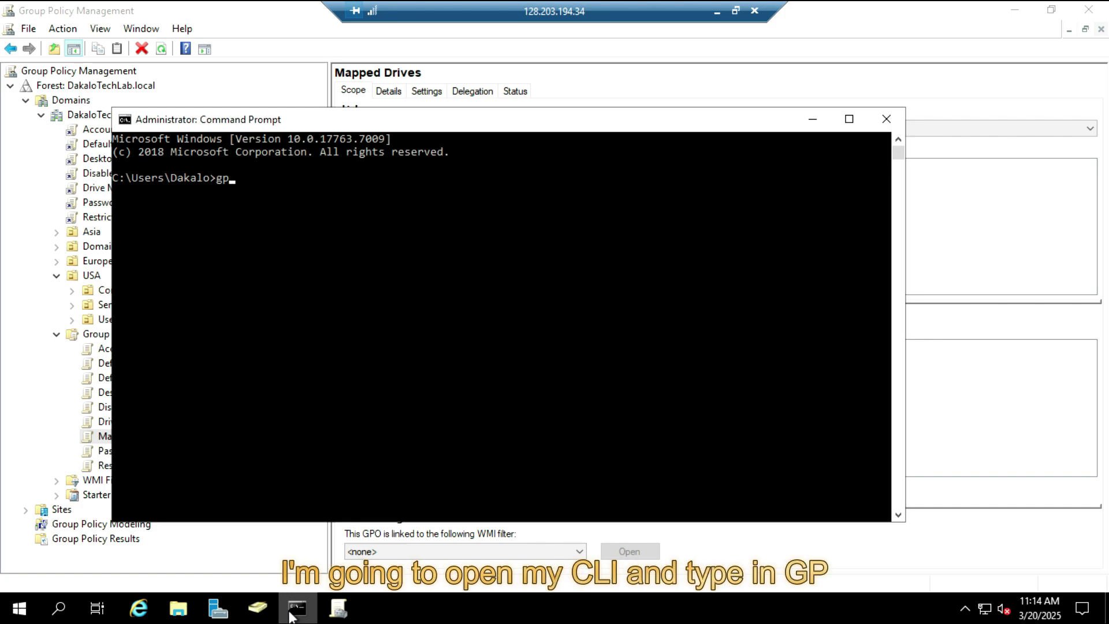
type("update ")
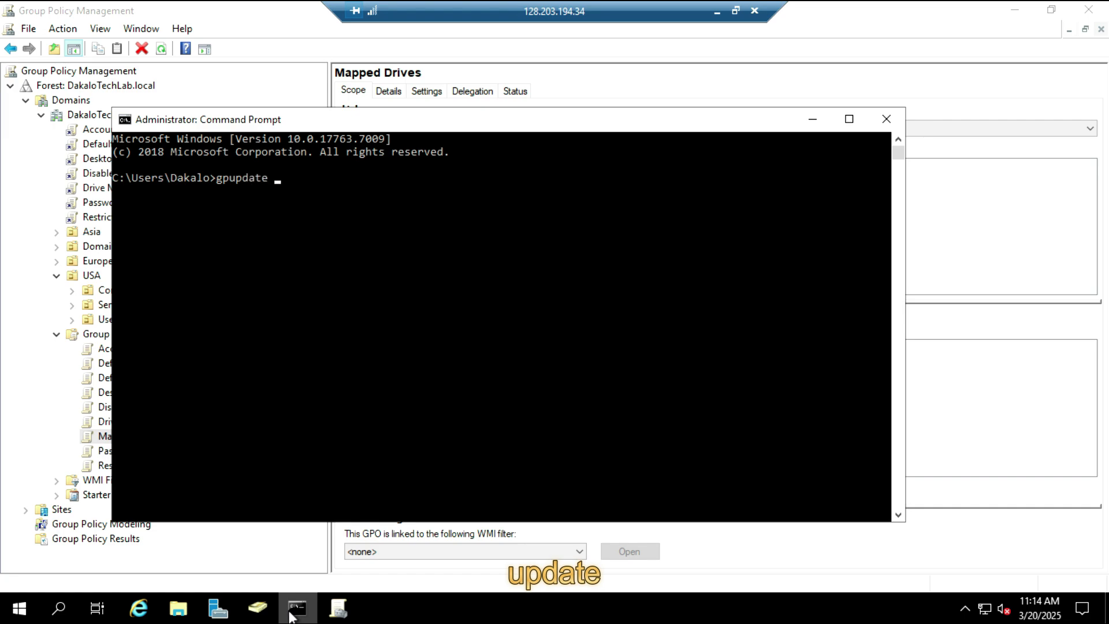
type("/force")
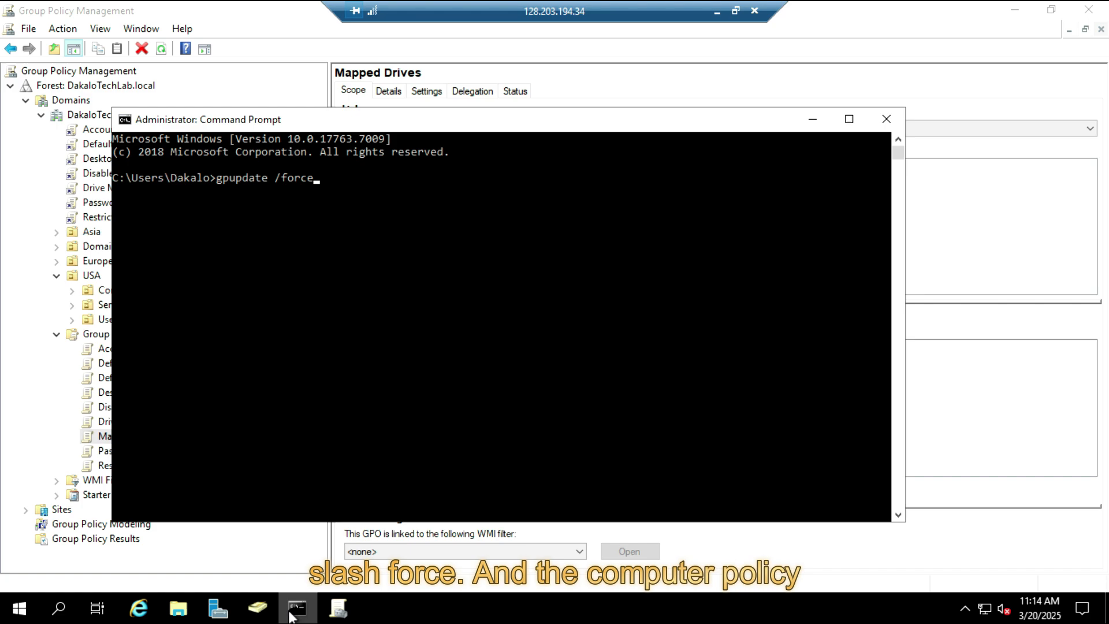
key("Return")
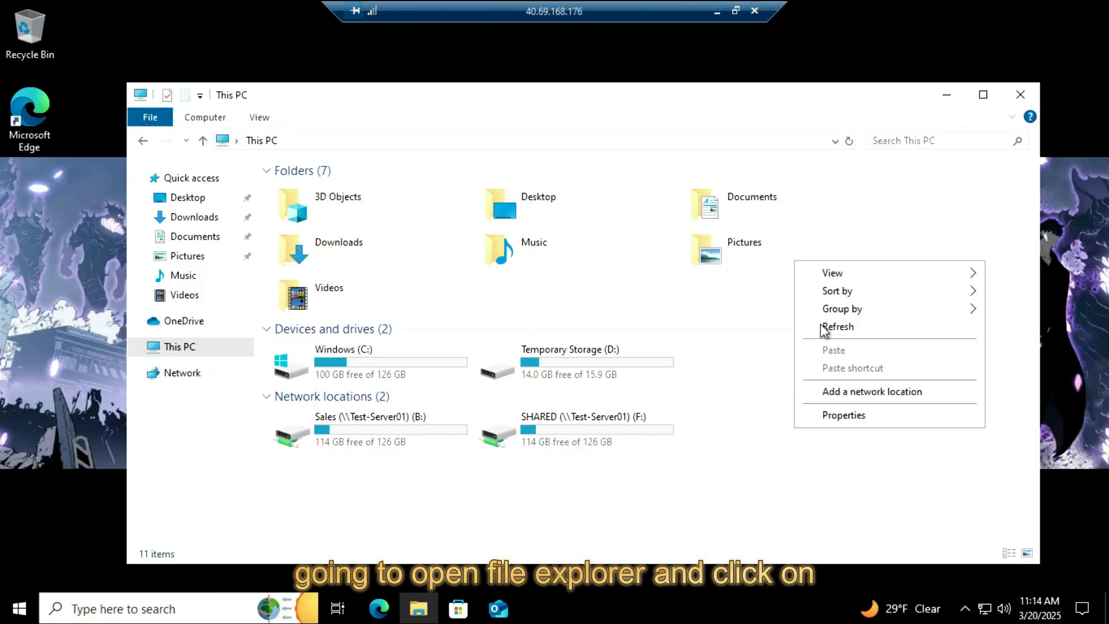
left_click(821, 324)
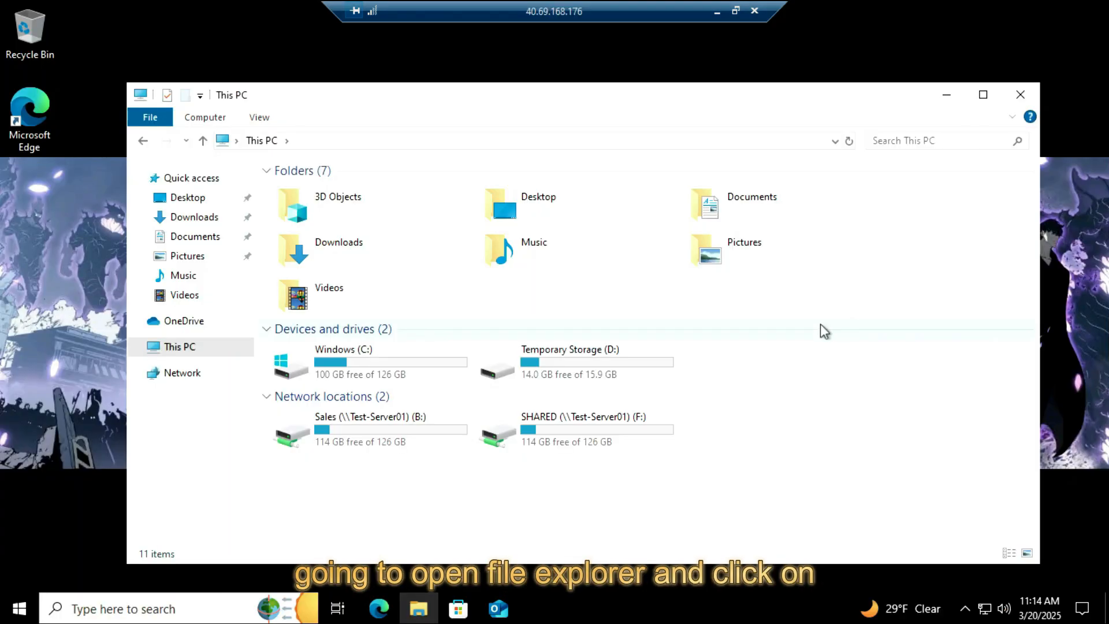
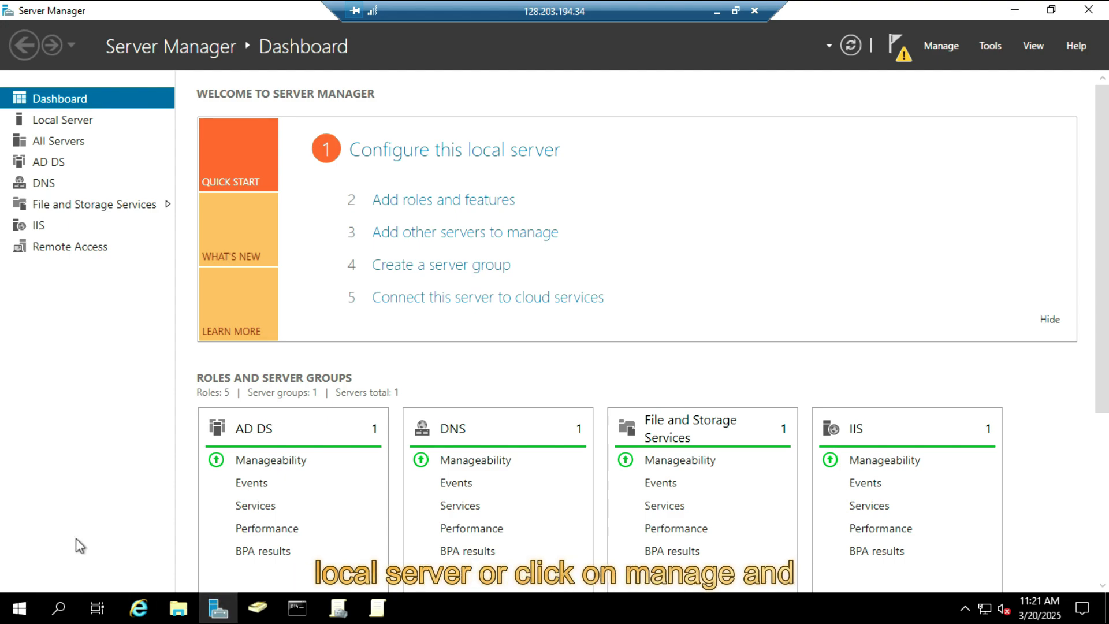
Start adding roles and features in Server Manager, keep role-based installation on Test-Server01 and proceed to server role selection
left_click(409, 202)
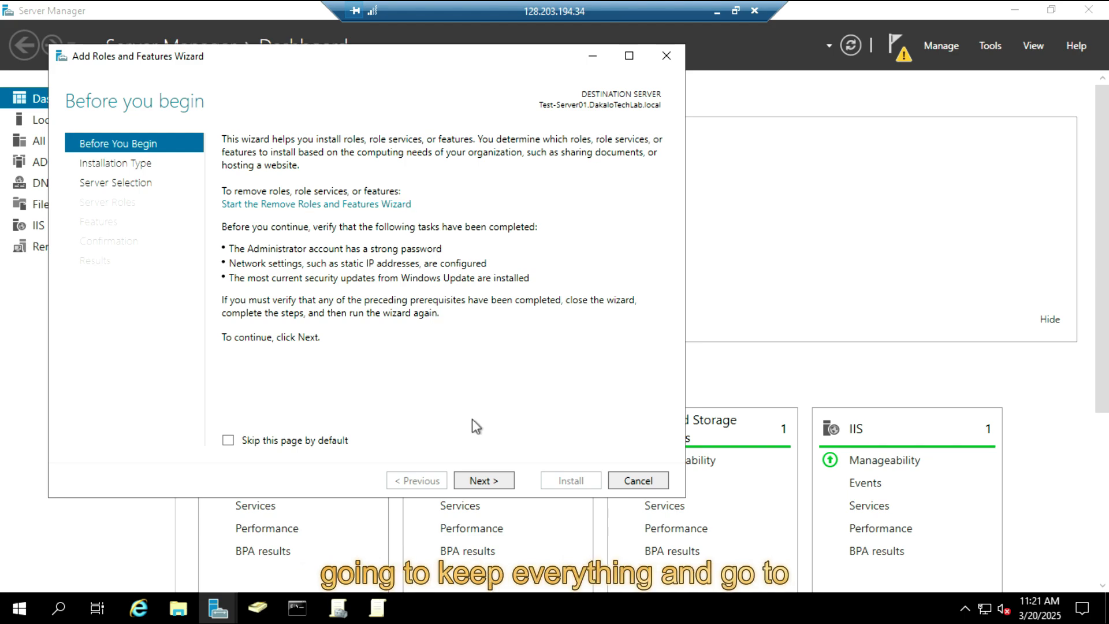
left_click(488, 485)
left_click(484, 480)
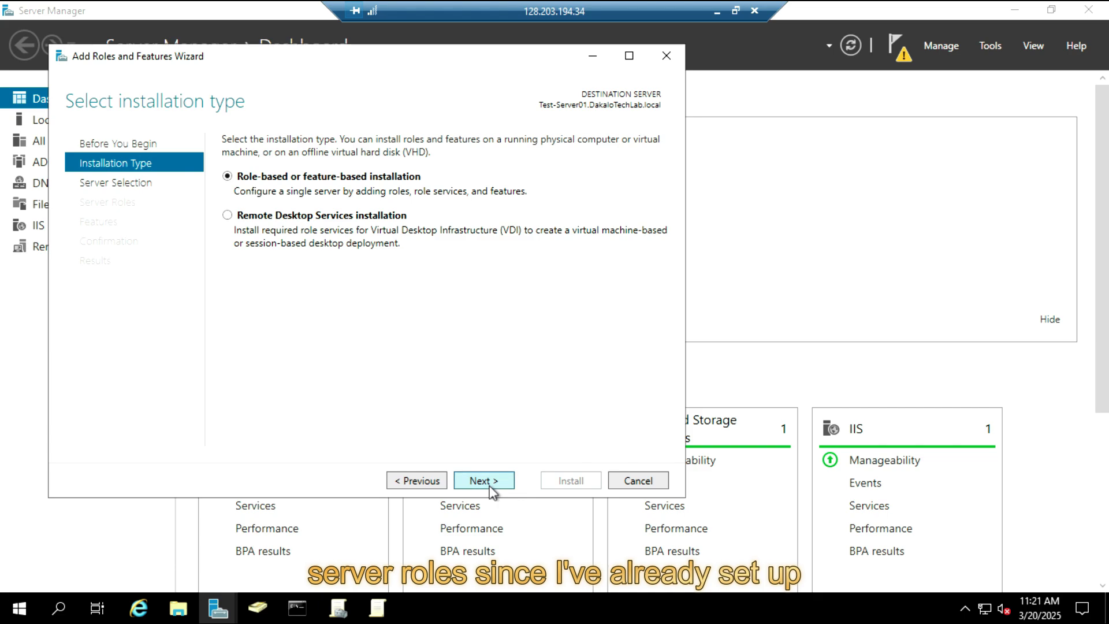
left_click(489, 482)
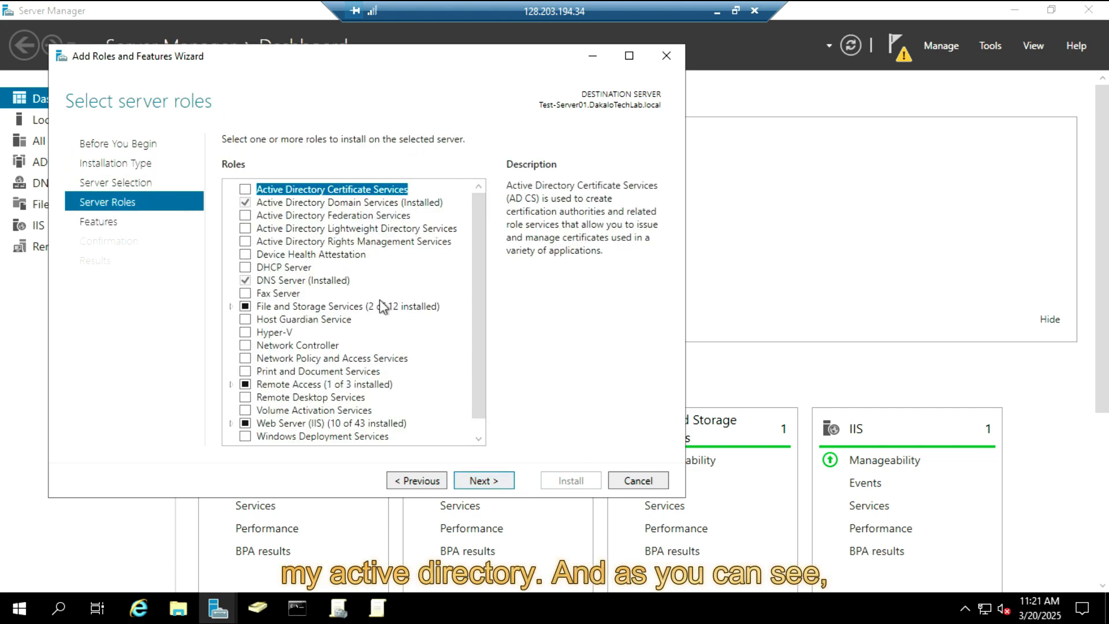
Add File Server Resource Manager with its required tools under File and iSCSI Services and proceed to the installation confirmation
double_click(371, 308)
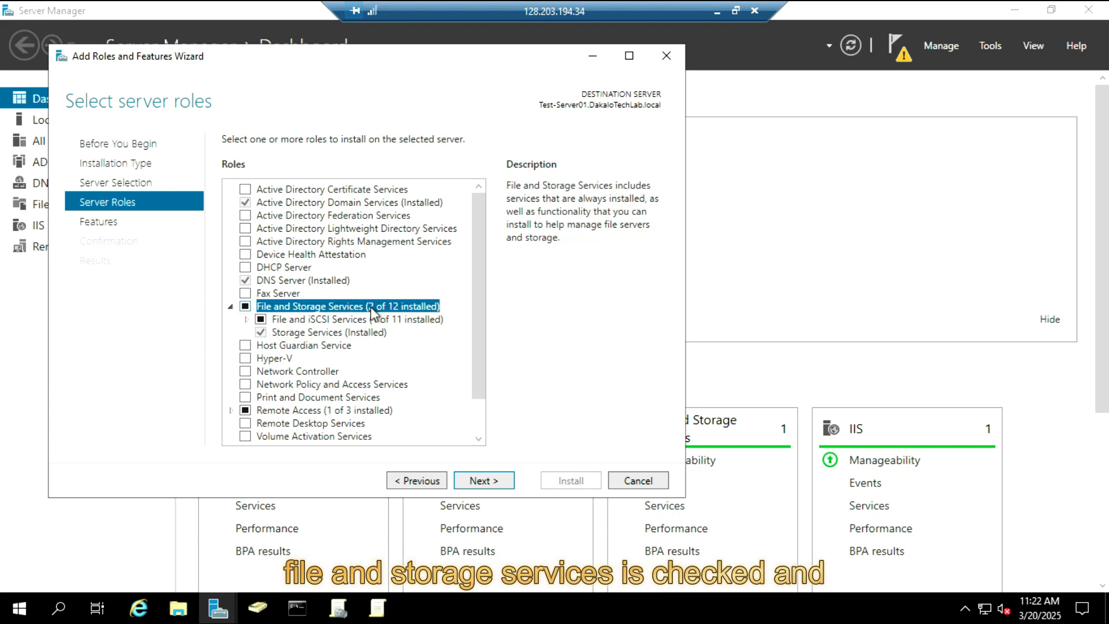
left_click(245, 320)
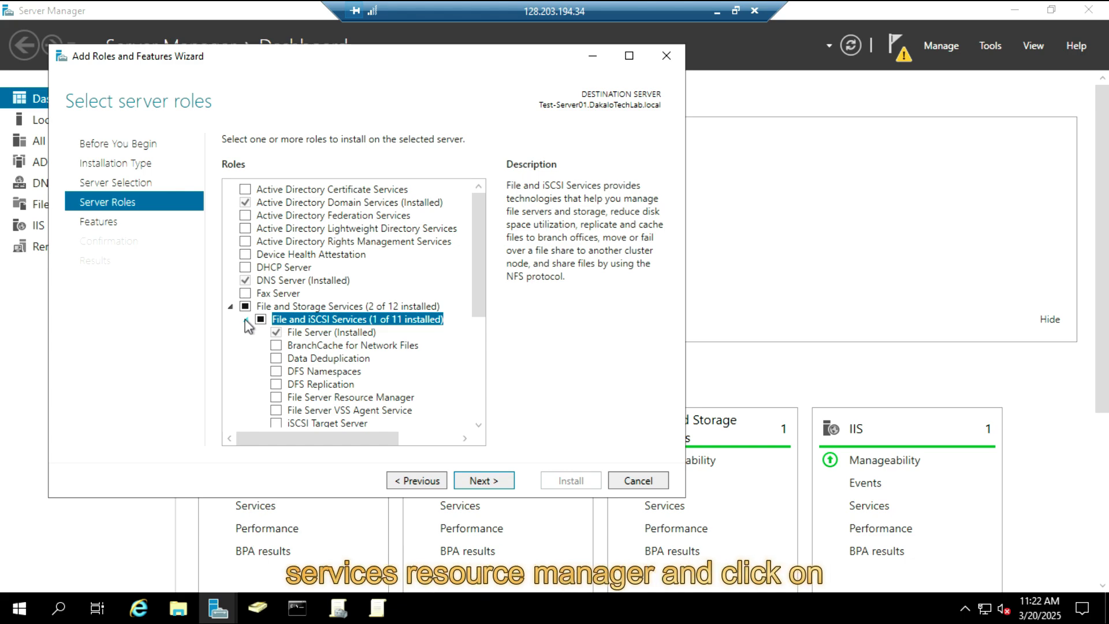
left_click(278, 399)
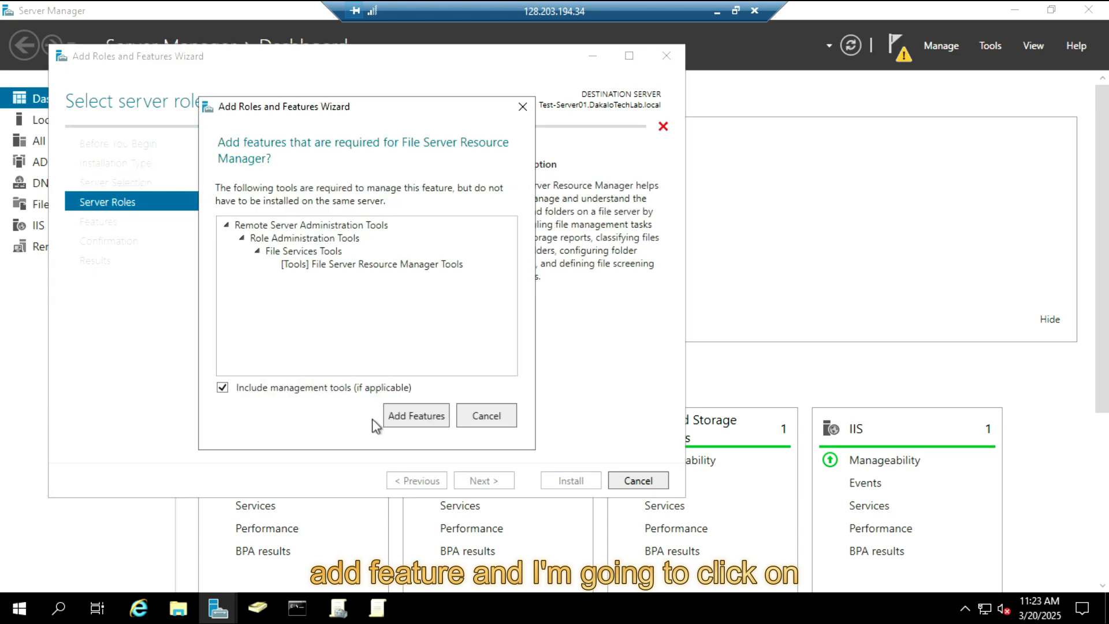
left_click(394, 419)
left_click(489, 482)
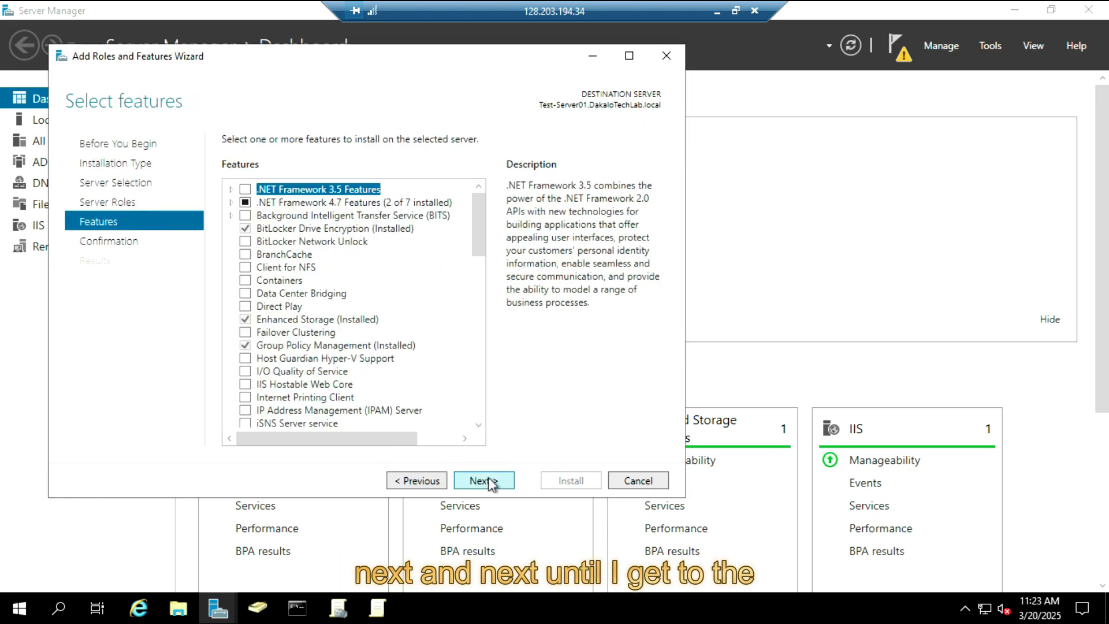
left_click(488, 482)
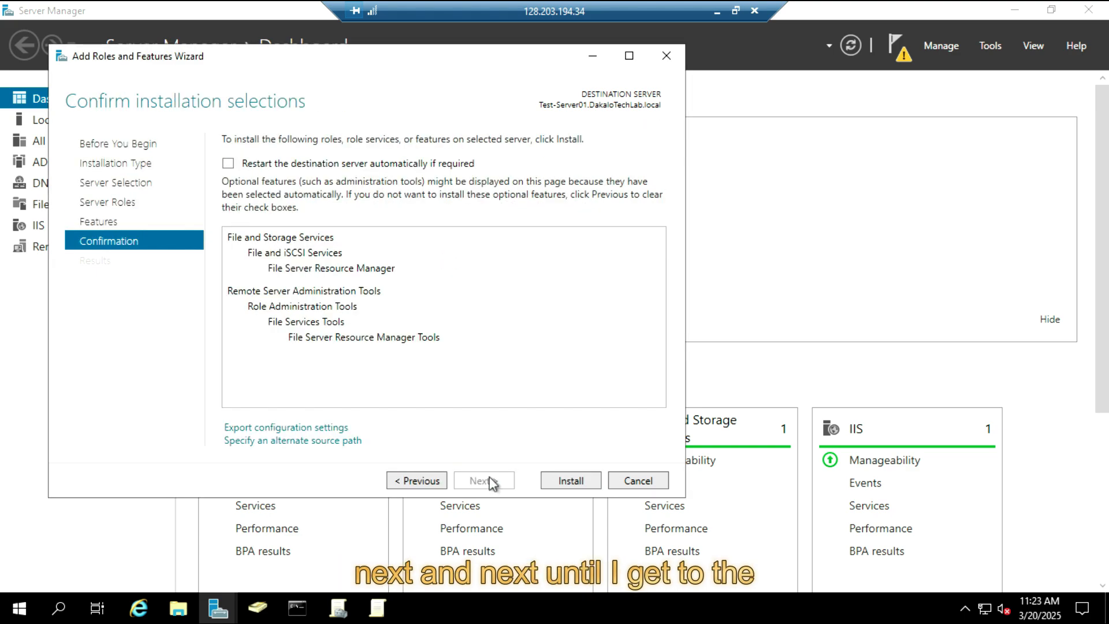
Install the selected File Server Resource Manager features and open the File Server Resource Manager console
left_click(557, 481)
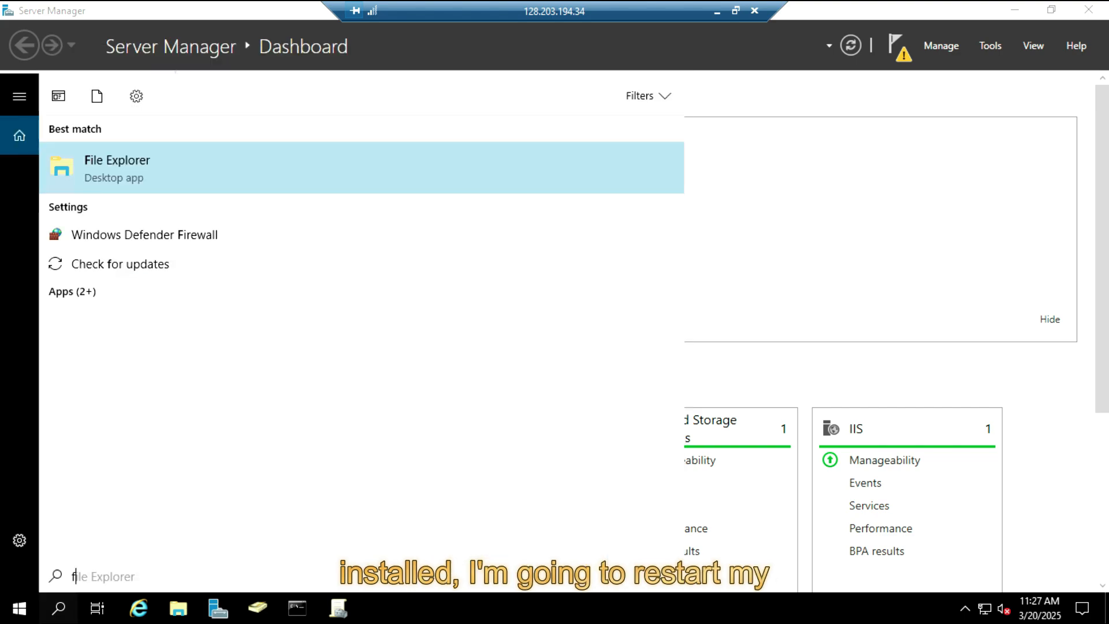
type("le")
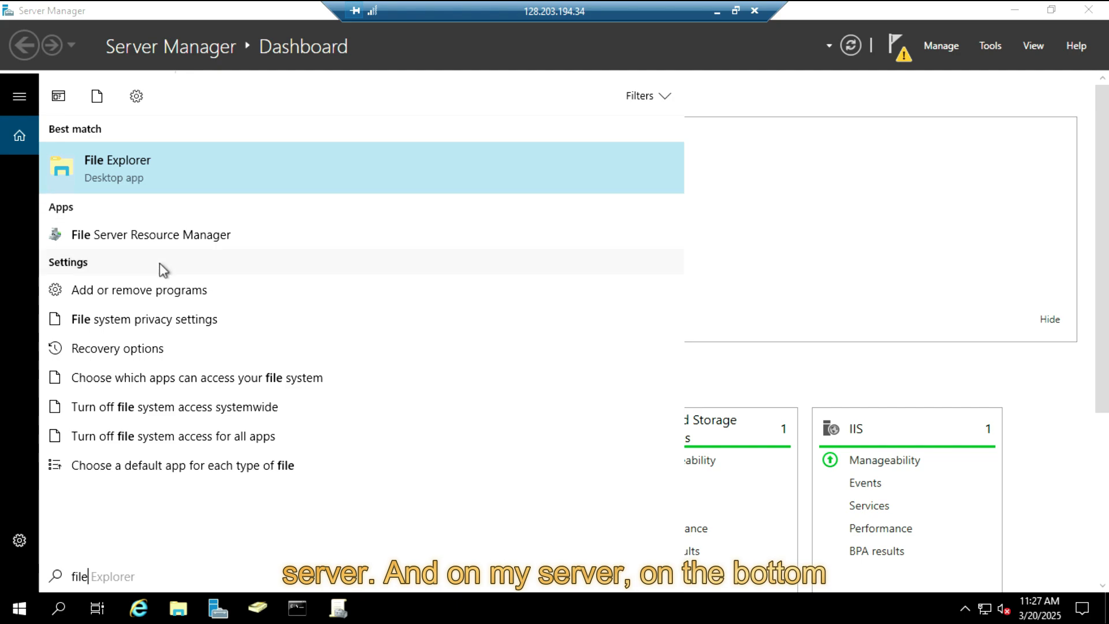
left_click(167, 230)
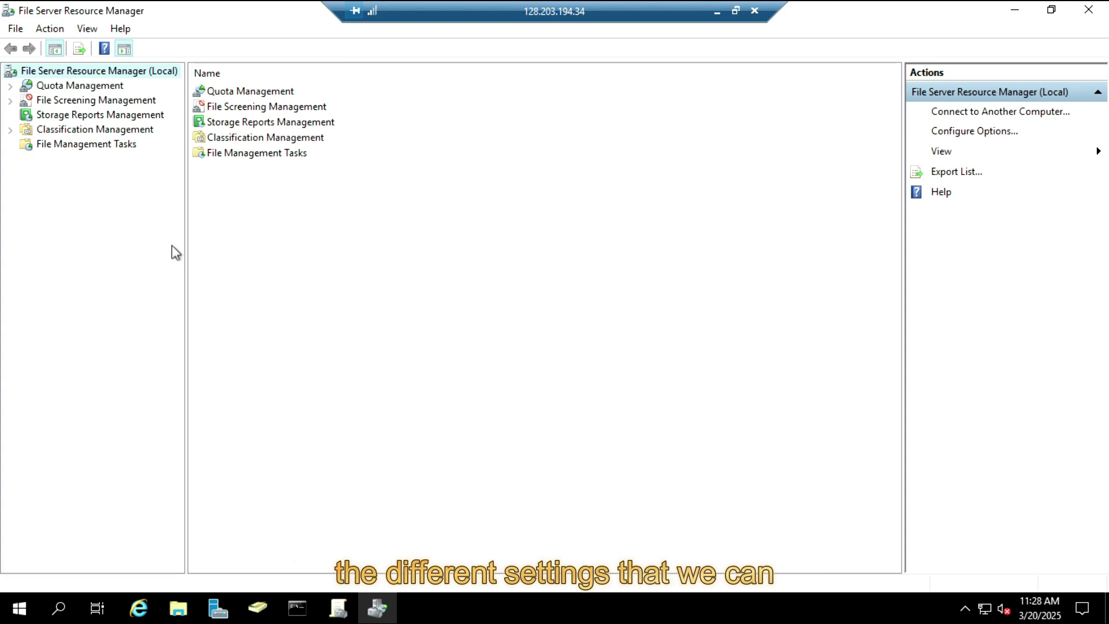
Expand Quota Management, locate the SHARED folder on the C: drive in File Explorer, and return to File Server Resource Manager
left_click(56, 87)
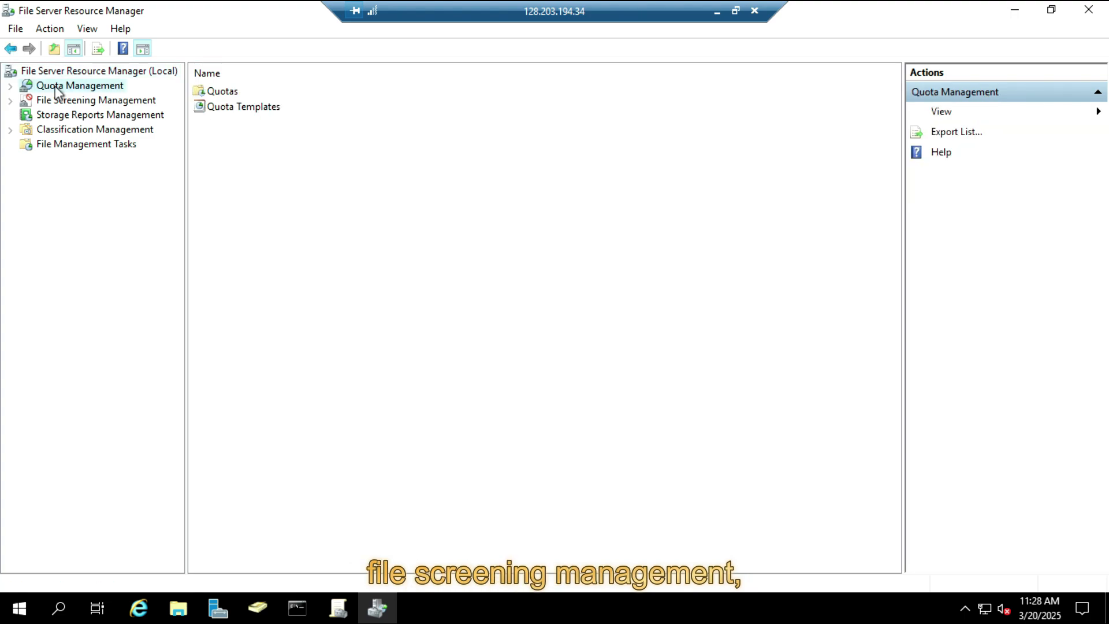
double_click(54, 85)
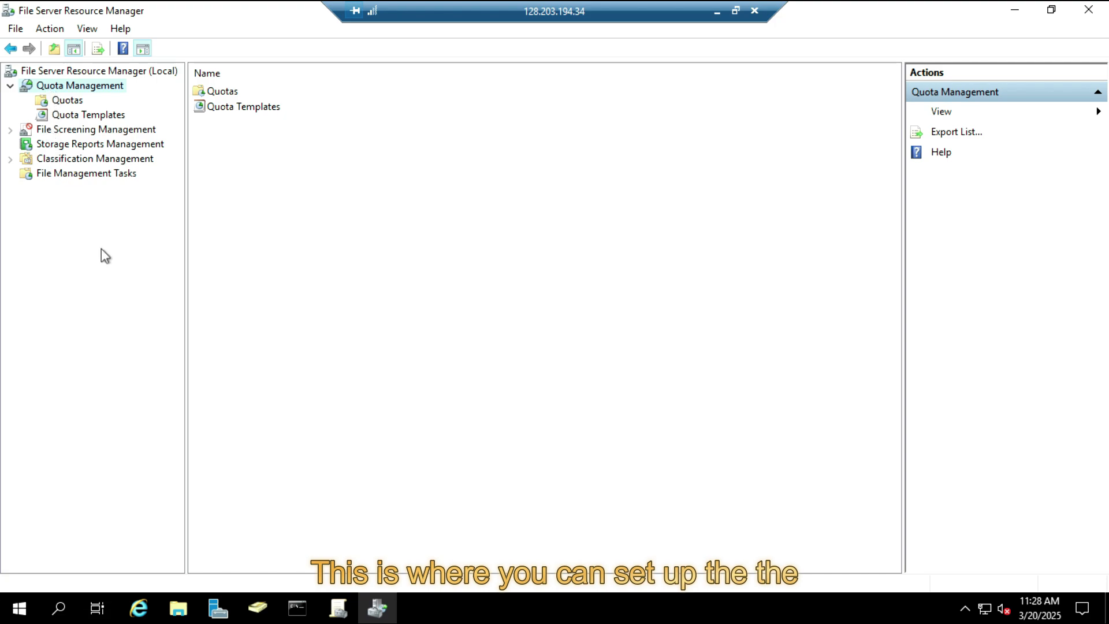
left_click(178, 608)
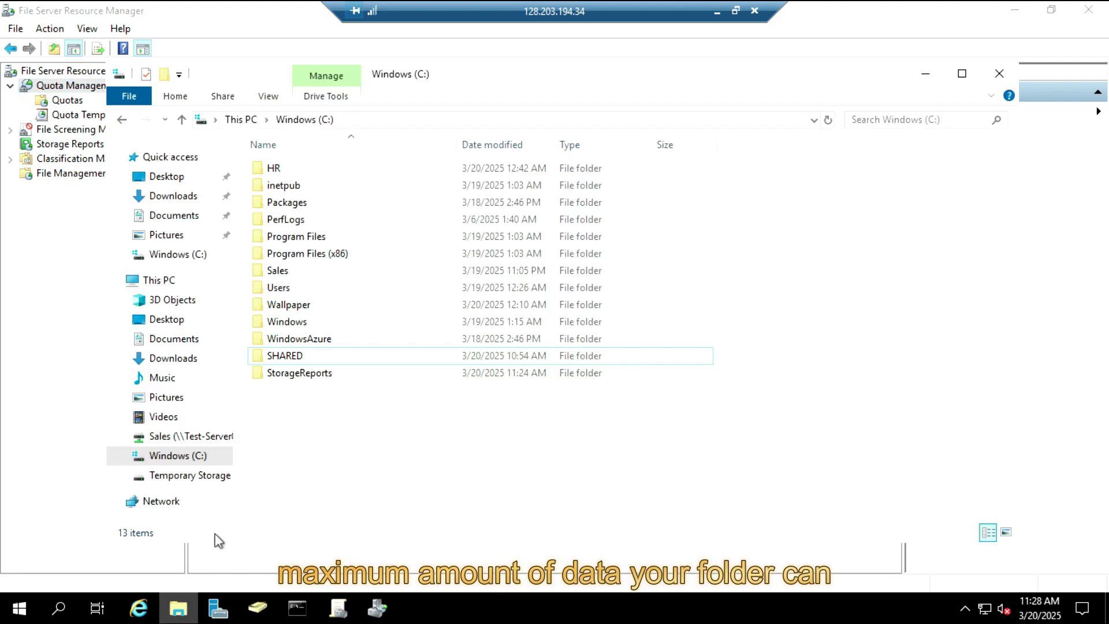
left_click(283, 355)
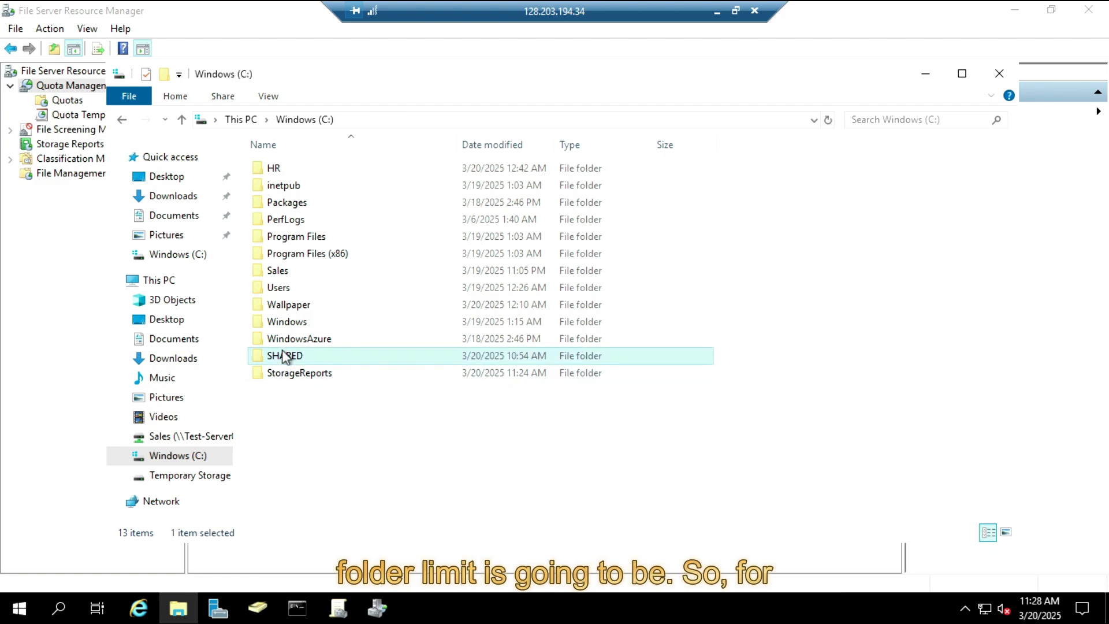
key("Up")
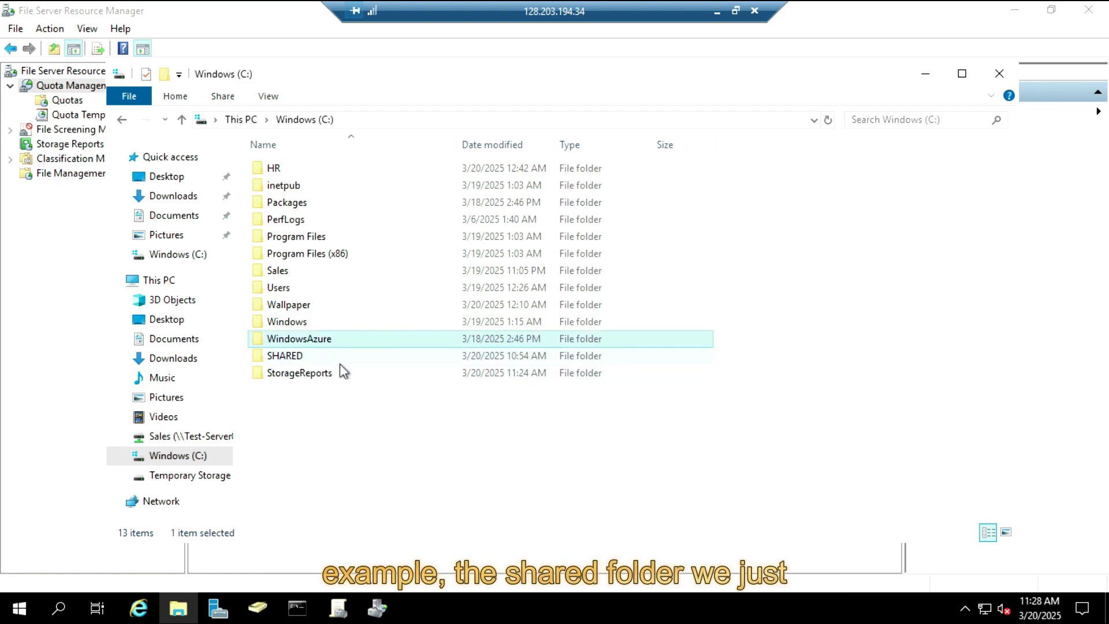
key("Down")
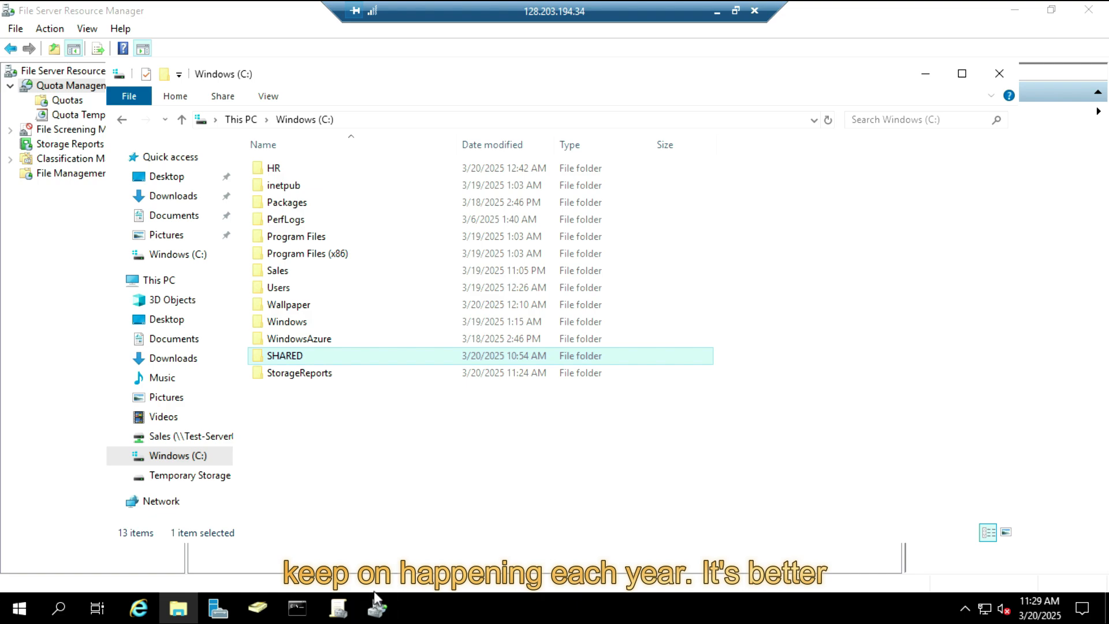
left_click(377, 606)
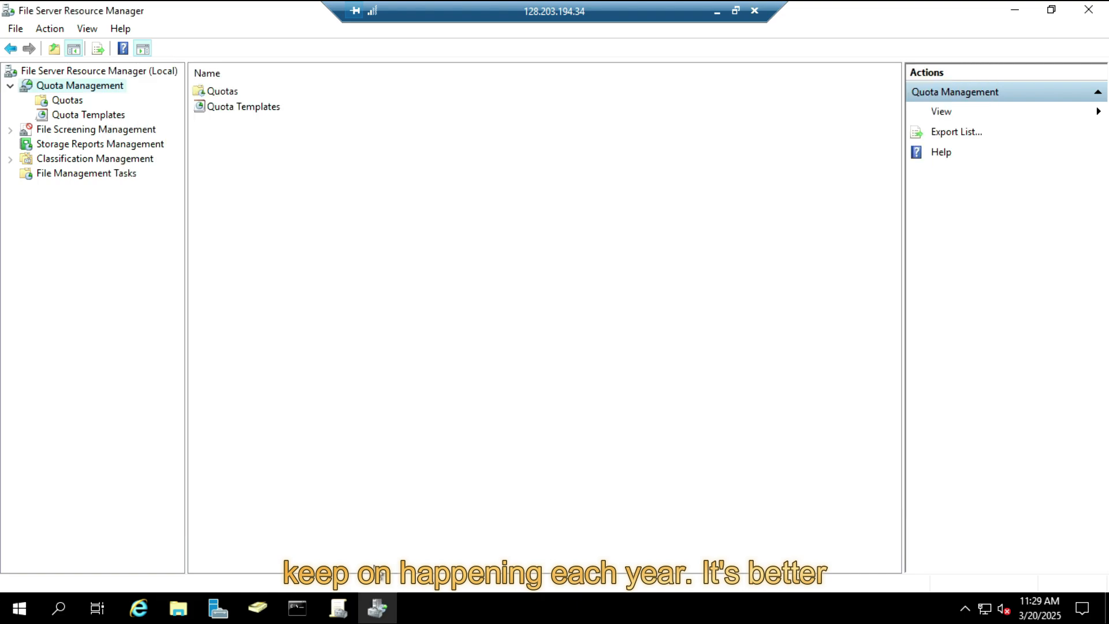
Examine the Quotas list and the available Quota Templates under Quota Management
left_click(69, 101)
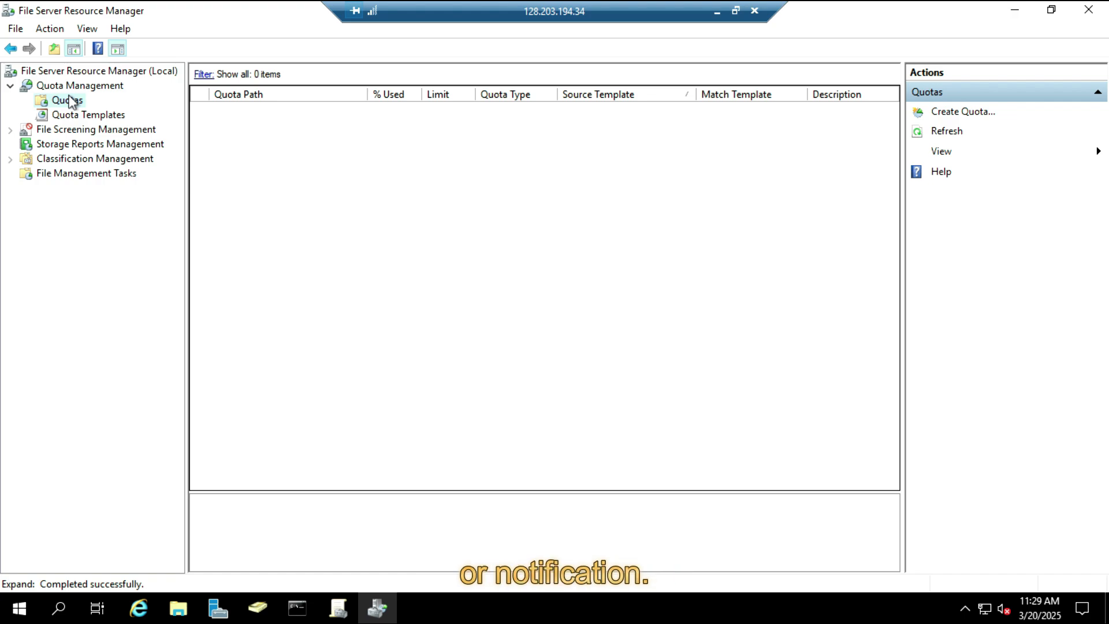
left_click(252, 140)
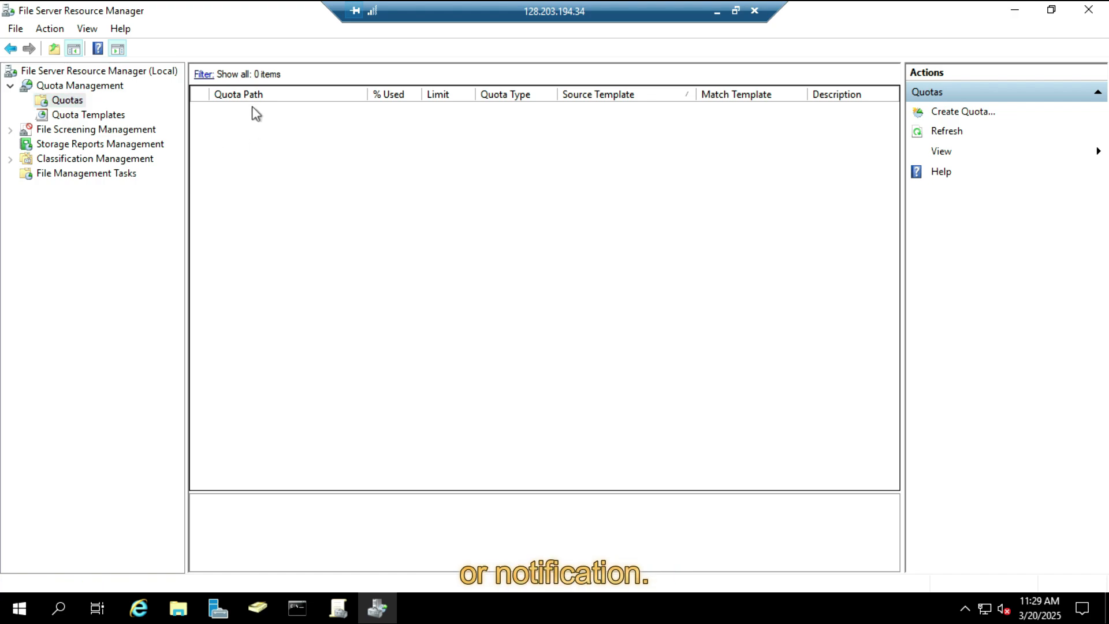
left_click(69, 101)
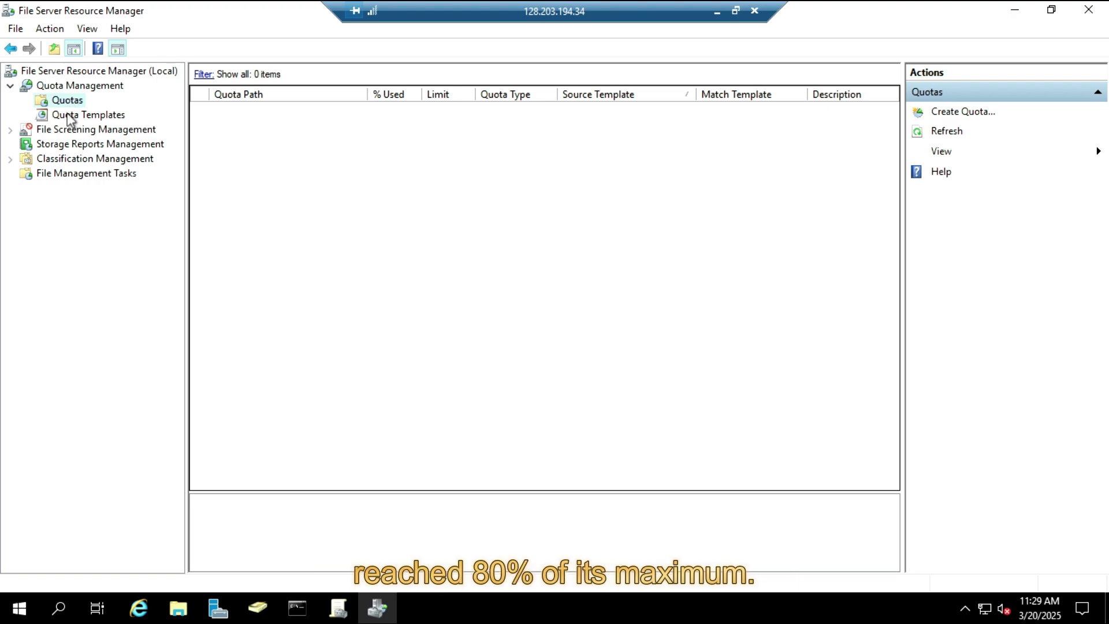
left_click(68, 115)
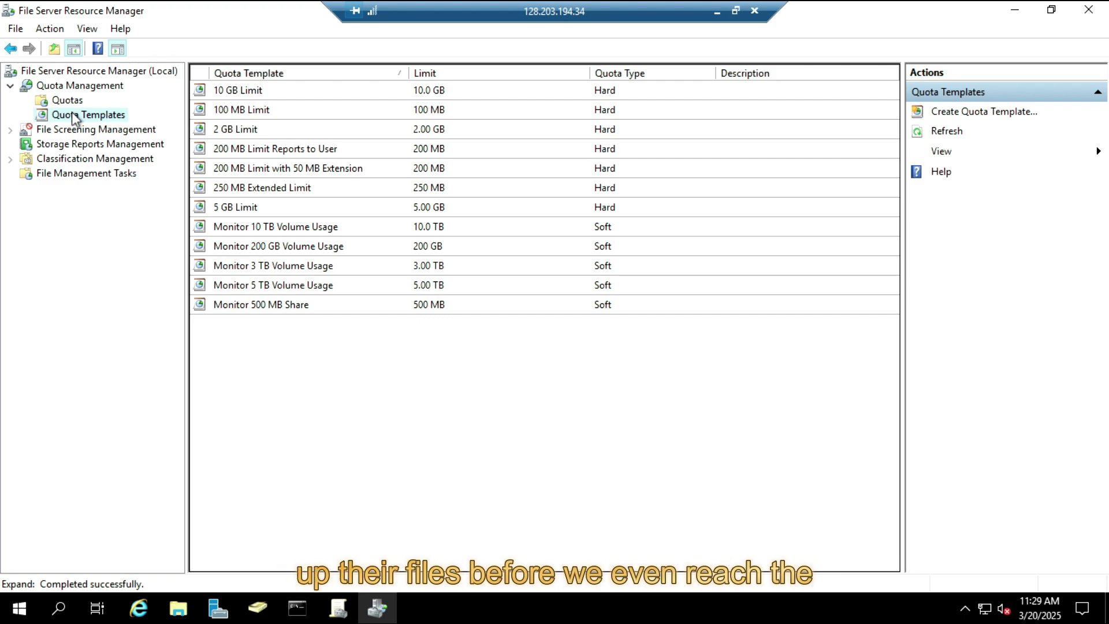
Start a new quota under Quotas and set its quota path to the SHARED folder on the C: drive
left_click(65, 102)
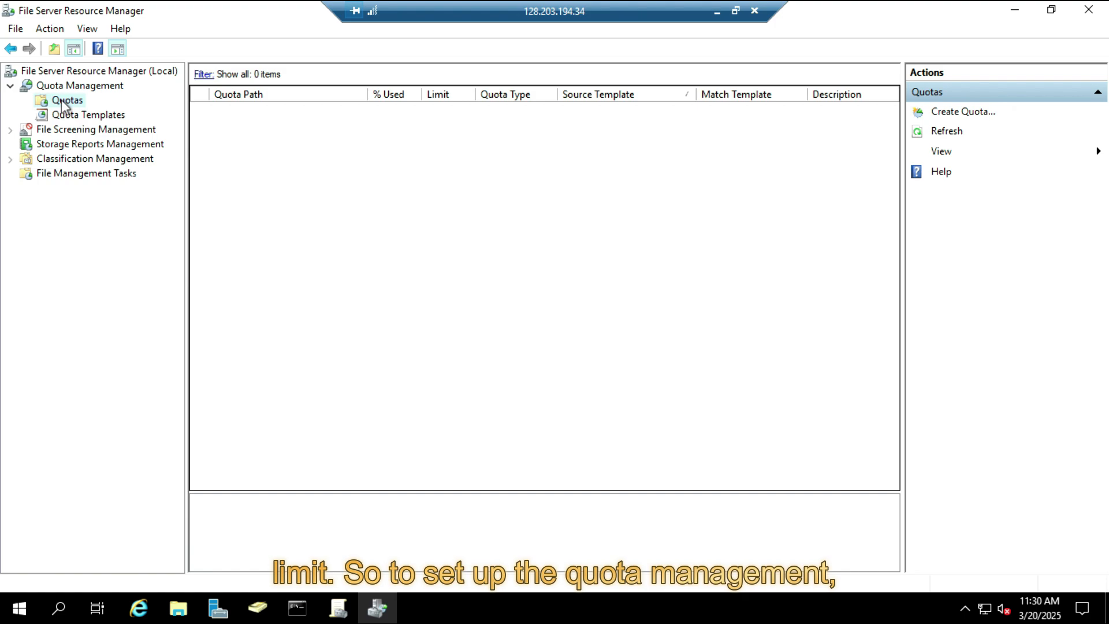
right_click(63, 106)
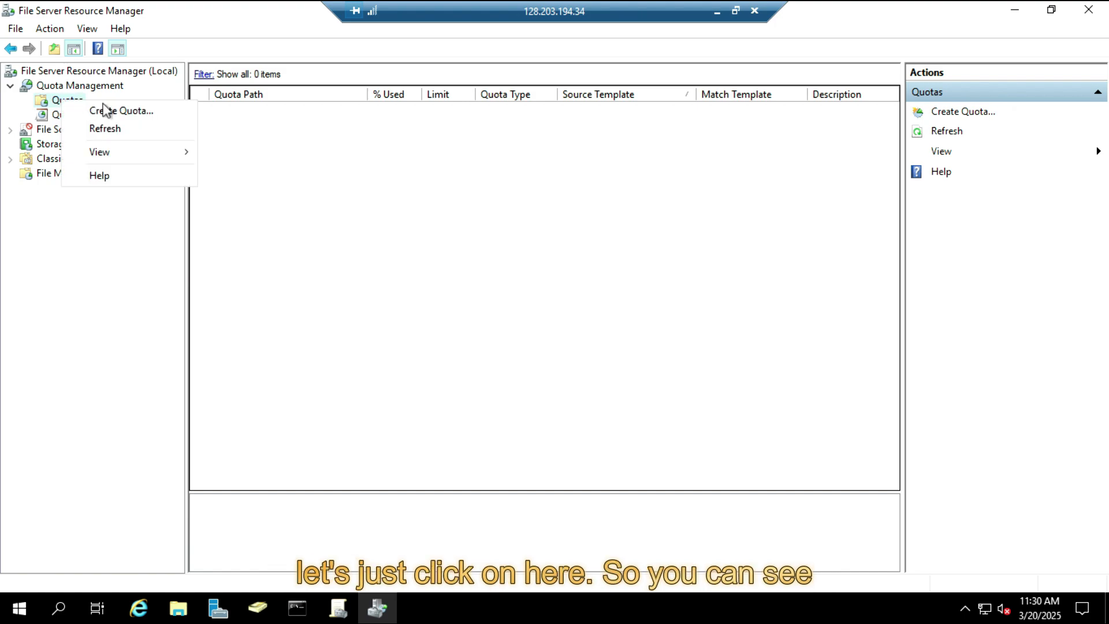
left_click(151, 110)
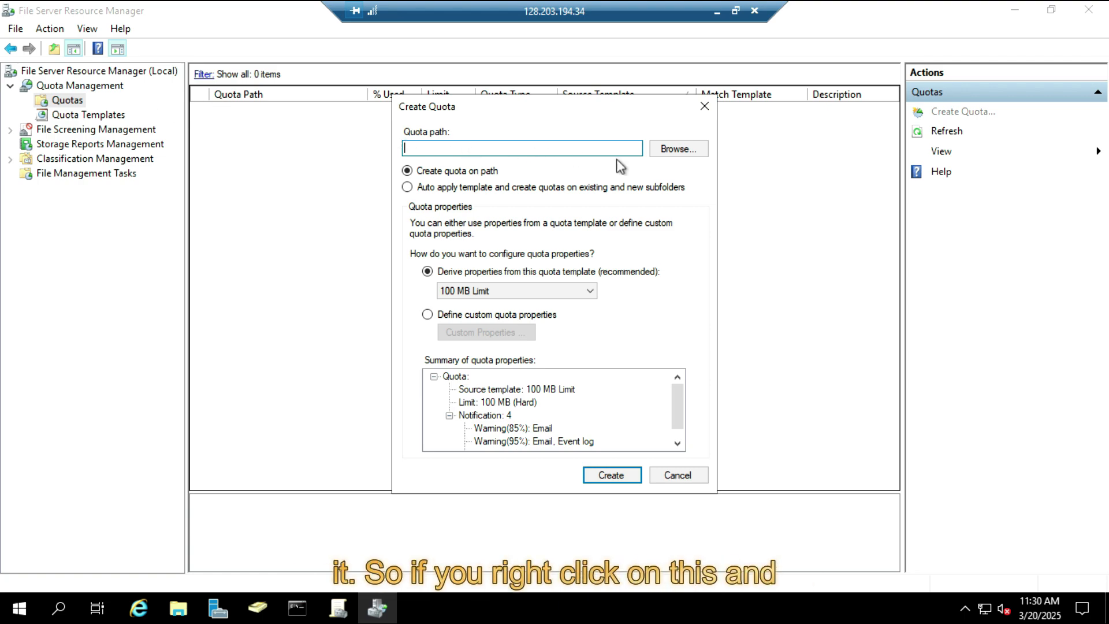
left_click(666, 154)
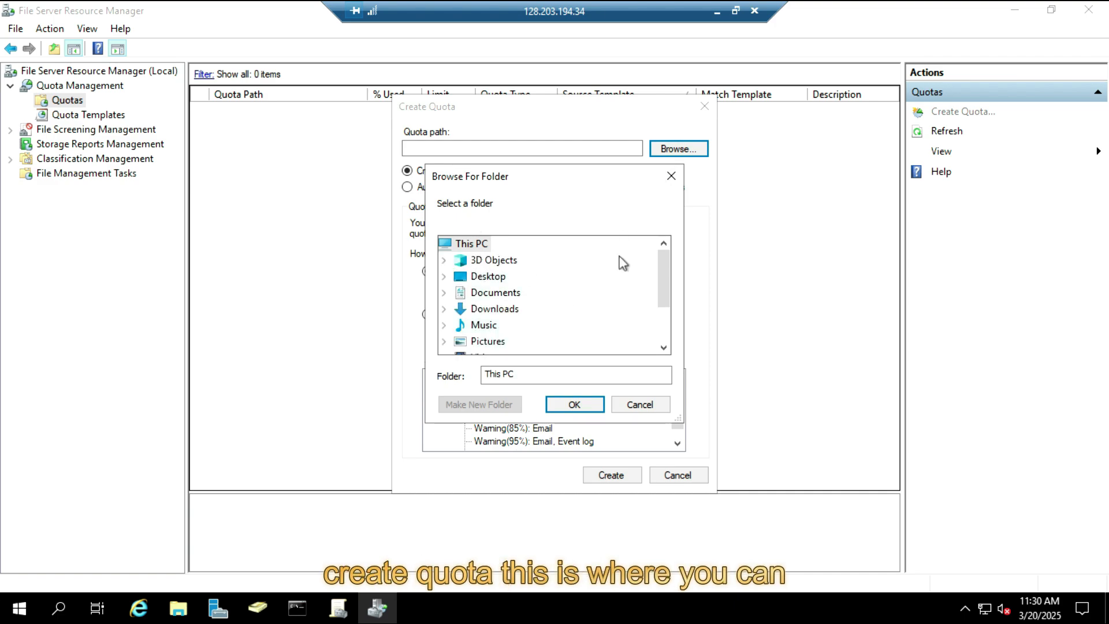
left_click_drag(668, 267, 664, 309)
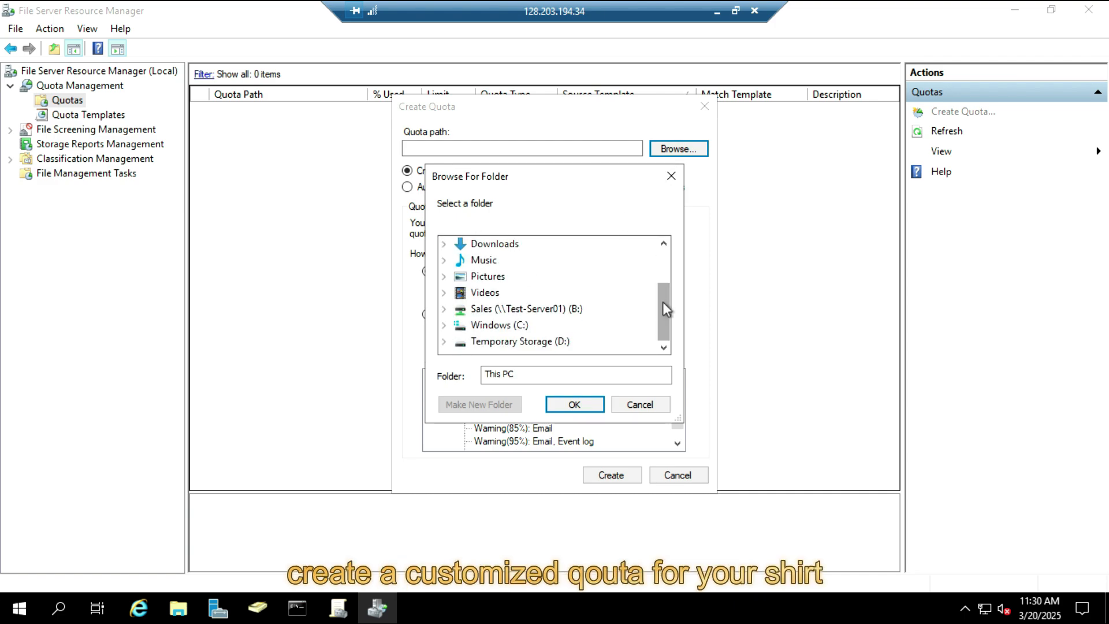
left_click(475, 314)
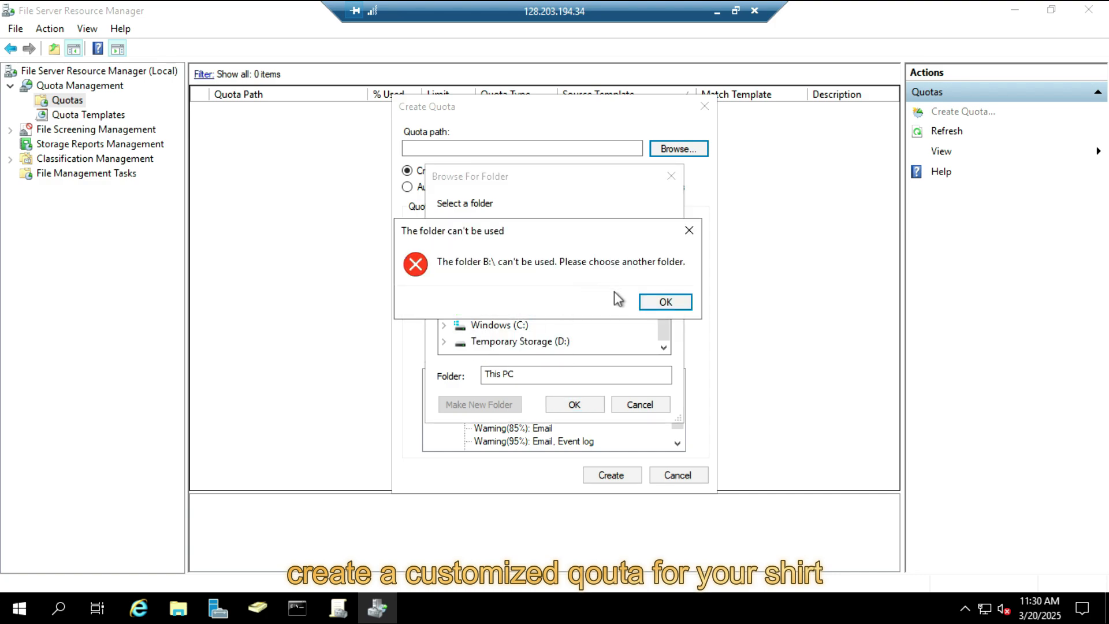
left_click(646, 302)
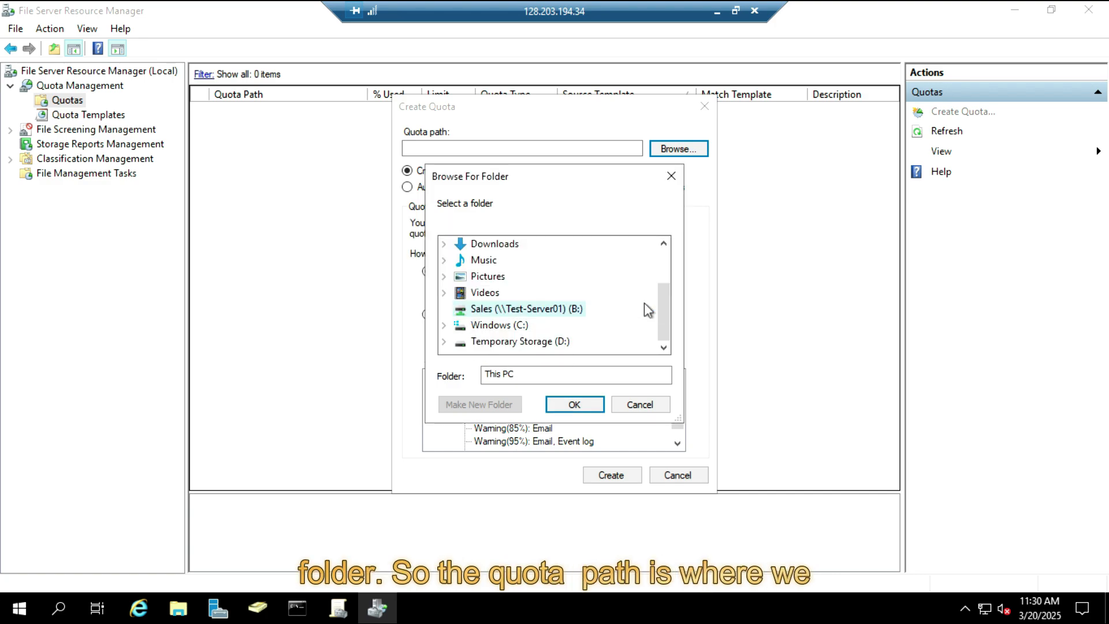
left_click(524, 327)
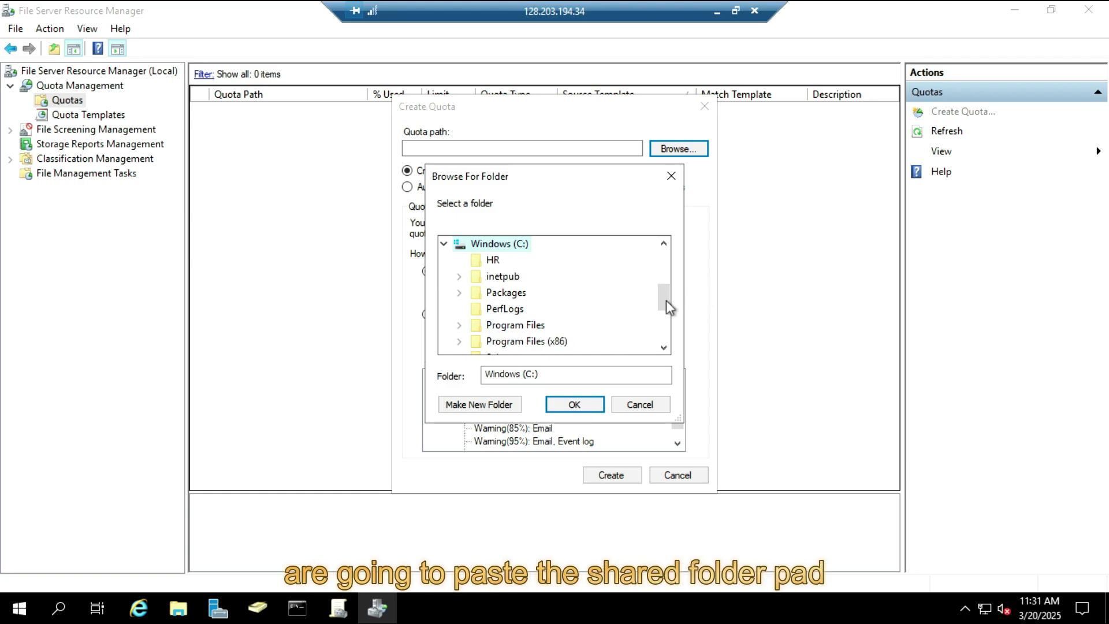
left_click_drag(666, 299, 663, 315)
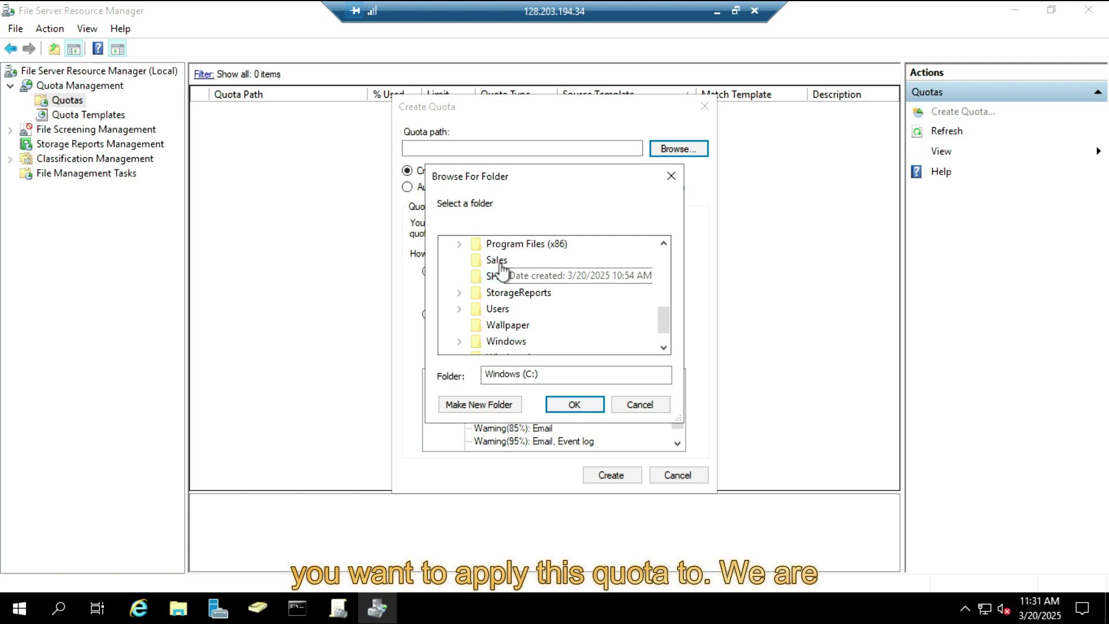
left_click_drag(502, 267, 495, 274)
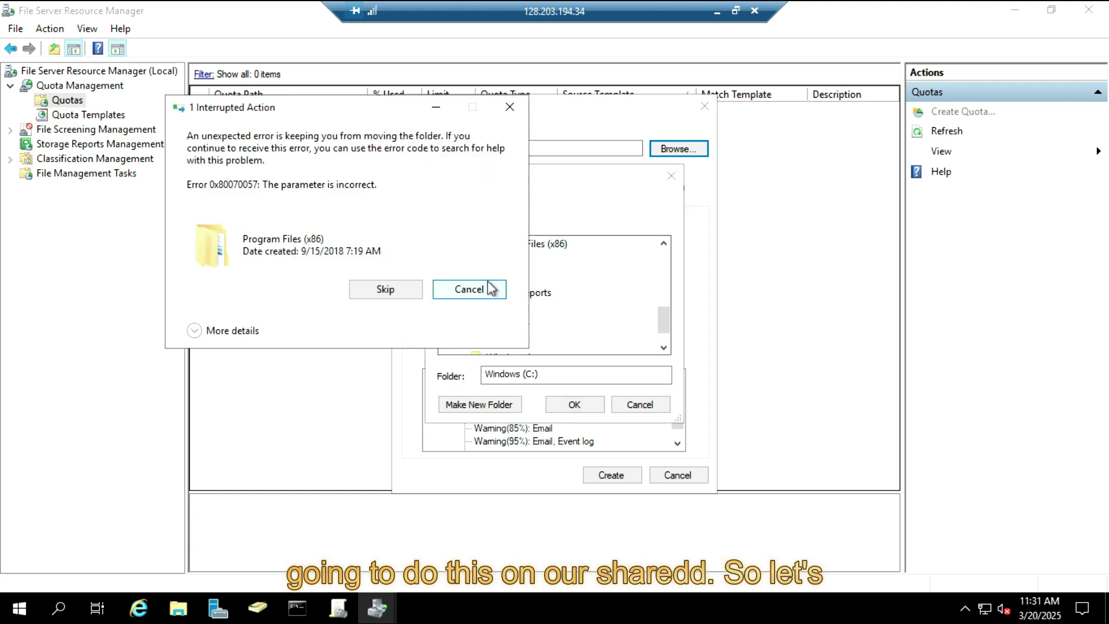
left_click(489, 287)
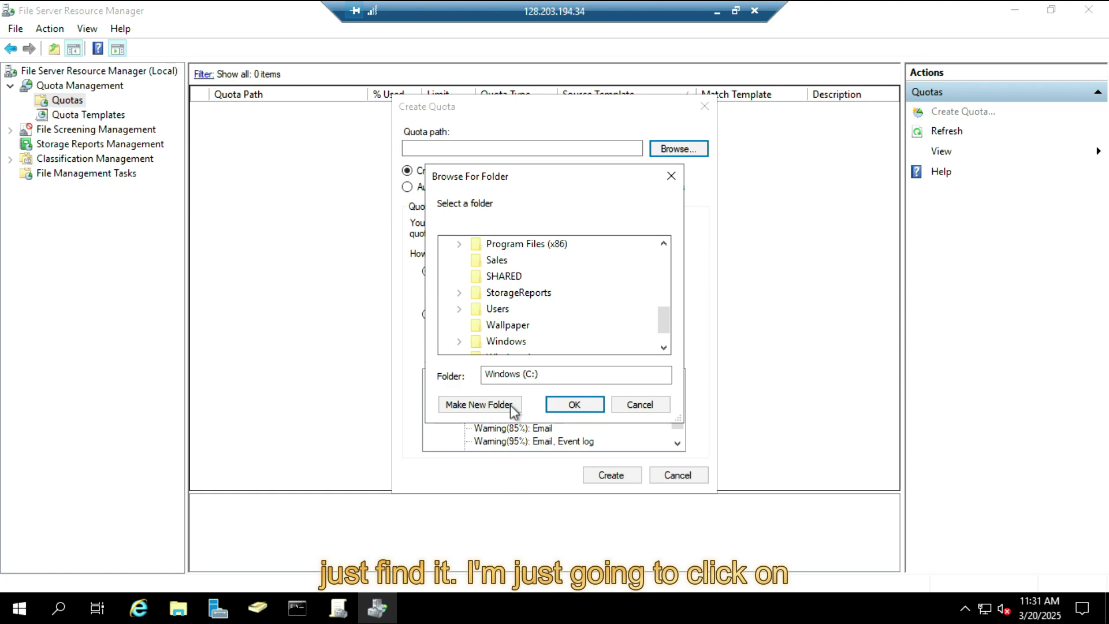
left_click(508, 279)
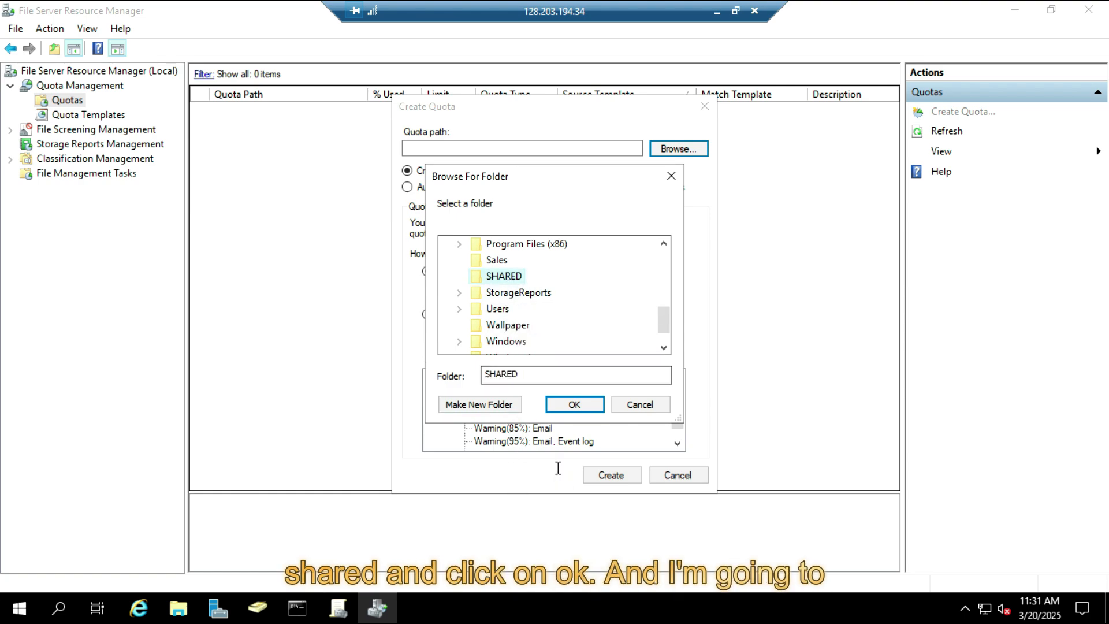
left_click(567, 403)
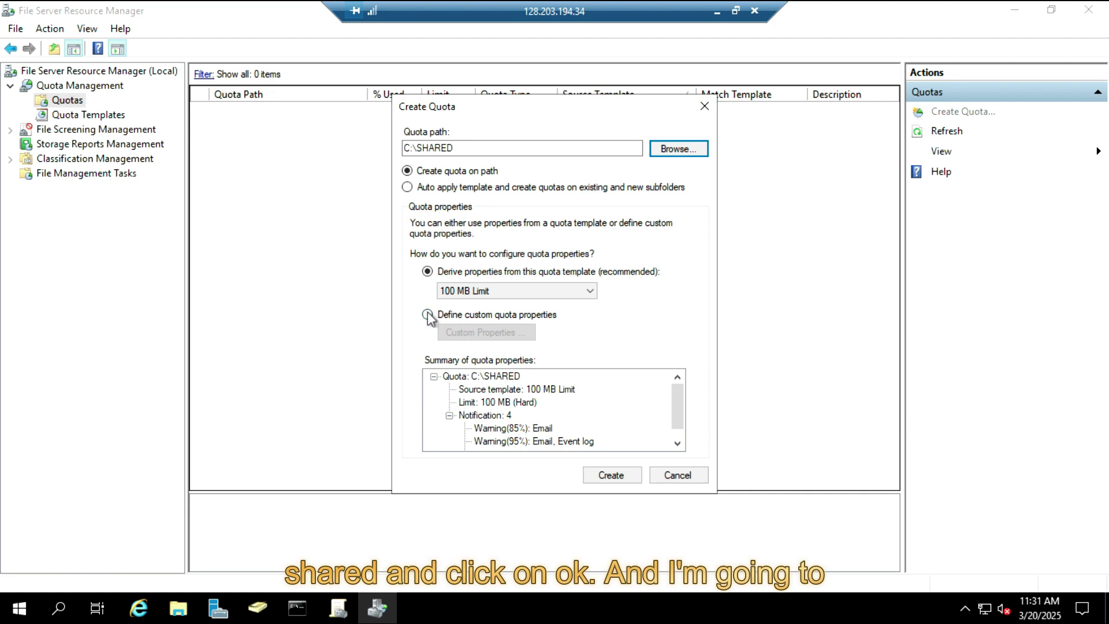
Choose custom quota properties for C:\SHARED, review the template choices for copying, and make the quota a soft quota
left_click(428, 315)
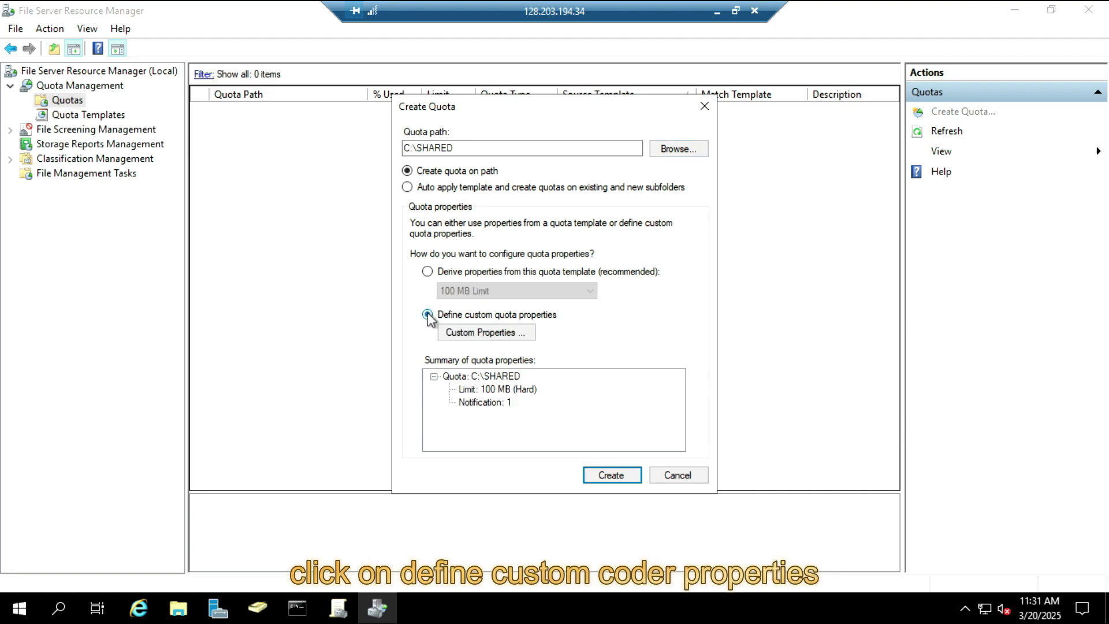
left_click(460, 333)
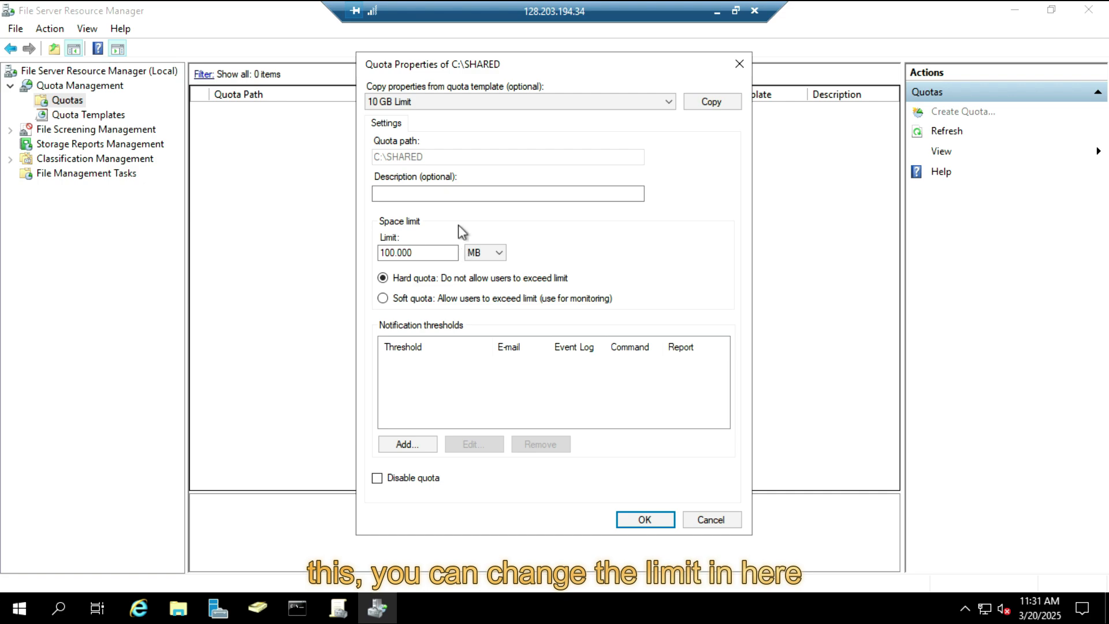
left_click(450, 97)
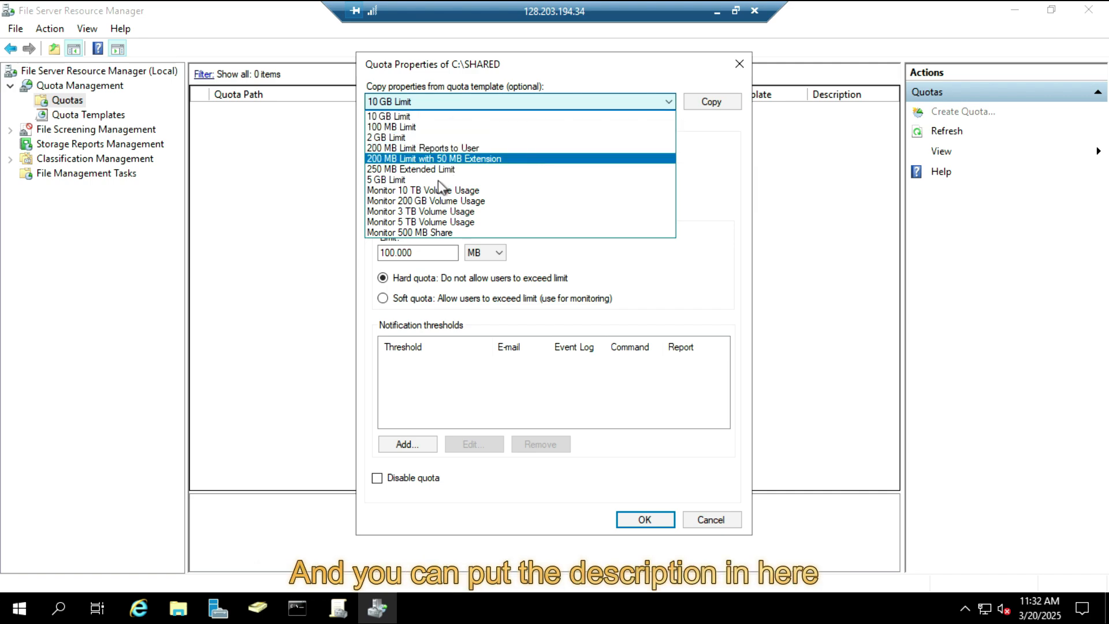
left_click(416, 101)
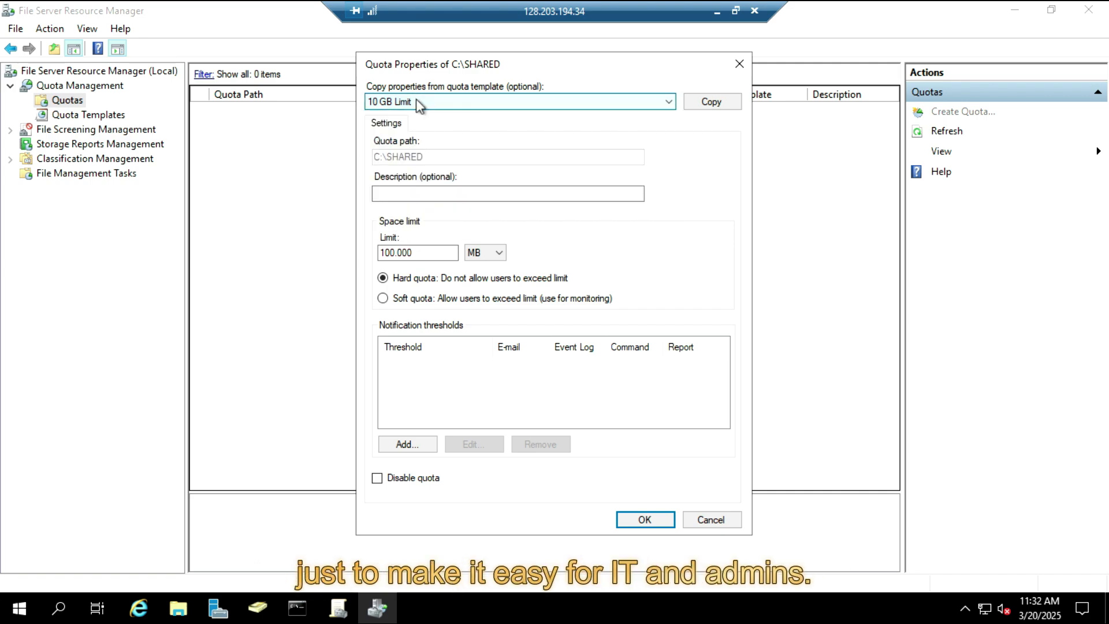
left_click(416, 100)
left_click(416, 100)
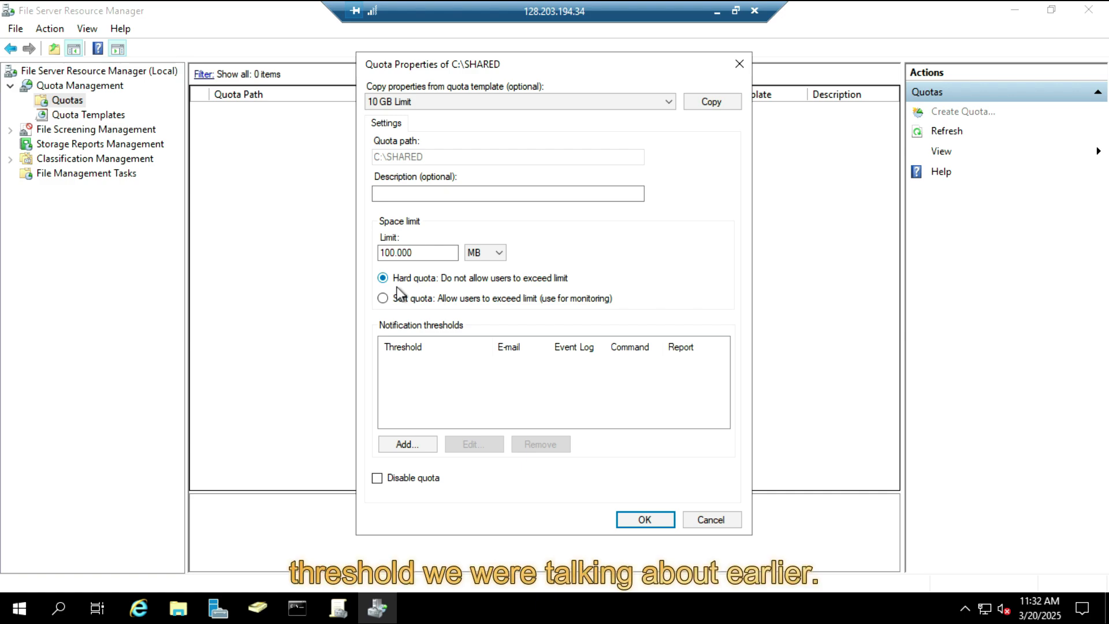
left_click(384, 297)
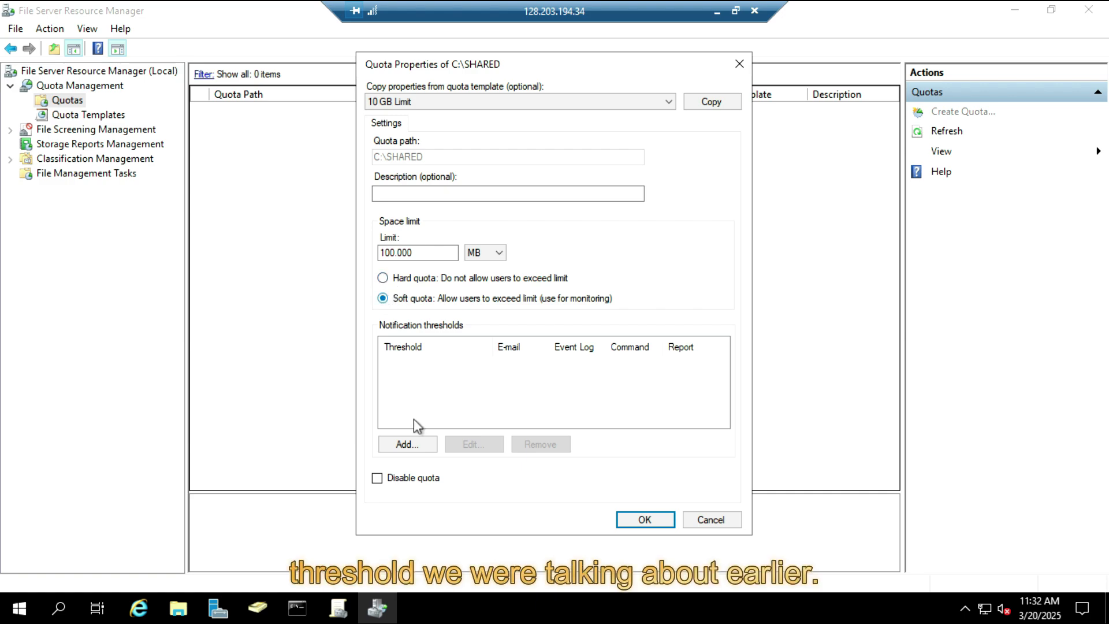
Add a notification threshold at 80% usage that sends an e-mail to the administrators
left_click(410, 449)
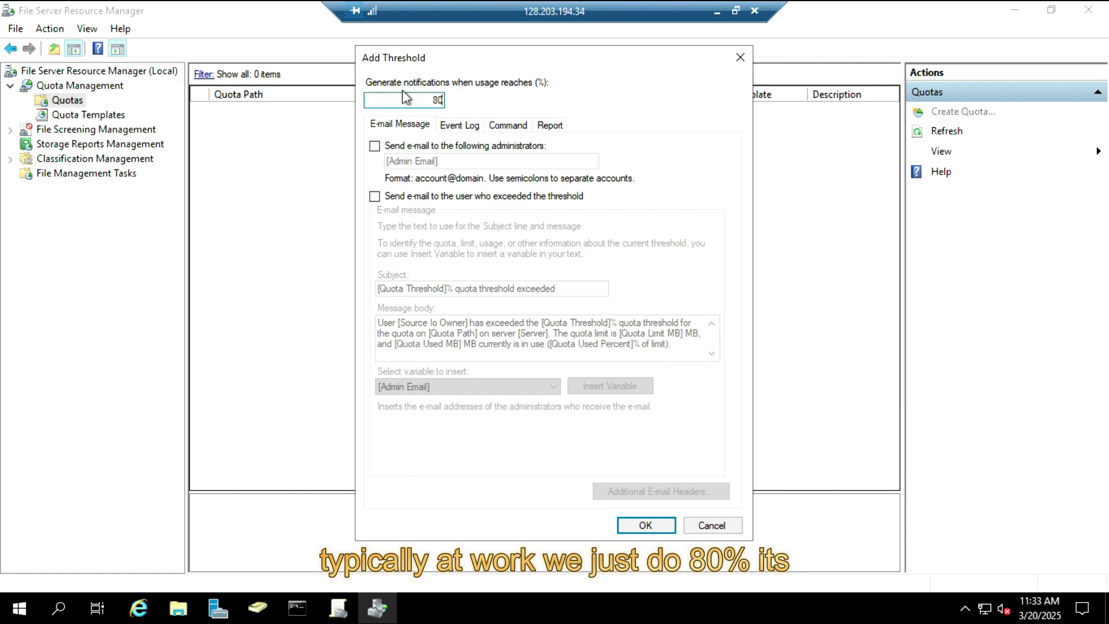
left_click(374, 145)
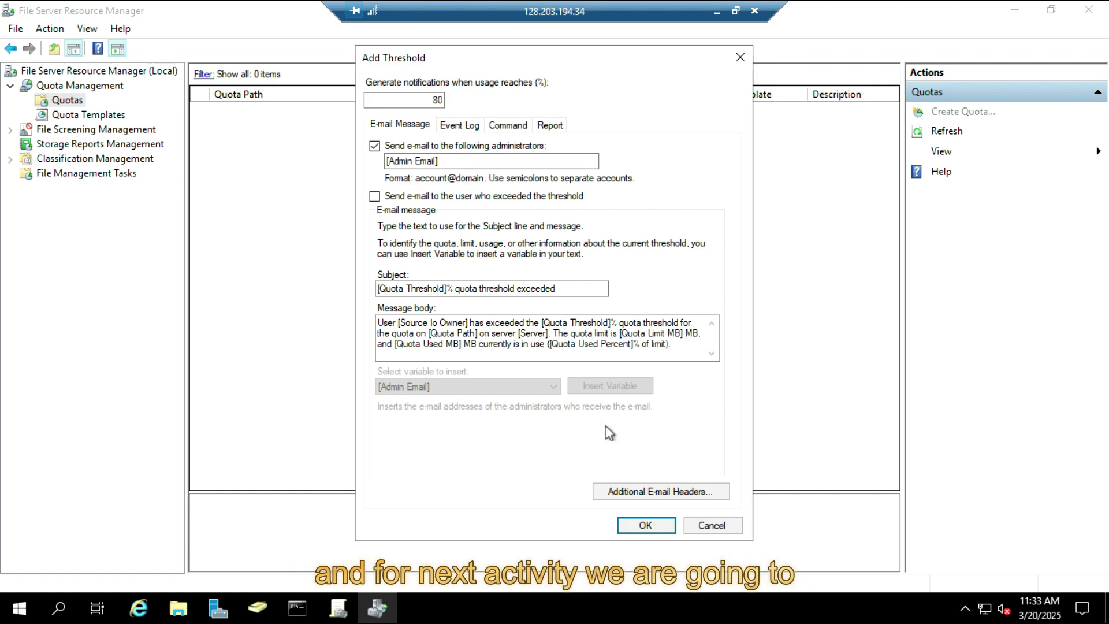
left_click(646, 525)
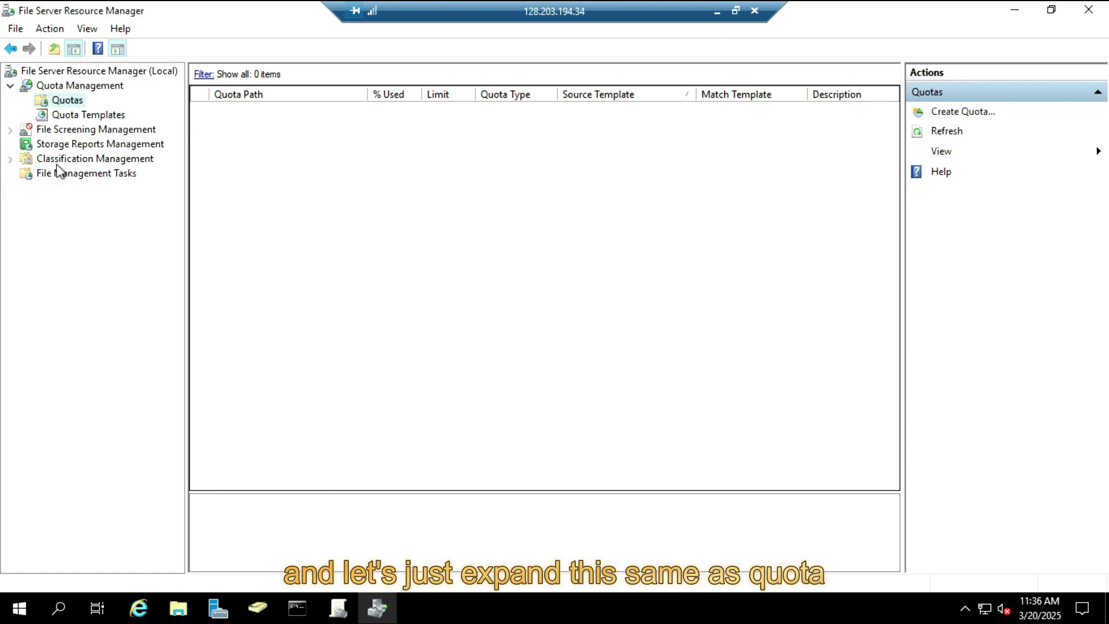
Expand File Screening Management and open its File Screens list
left_click(52, 131)
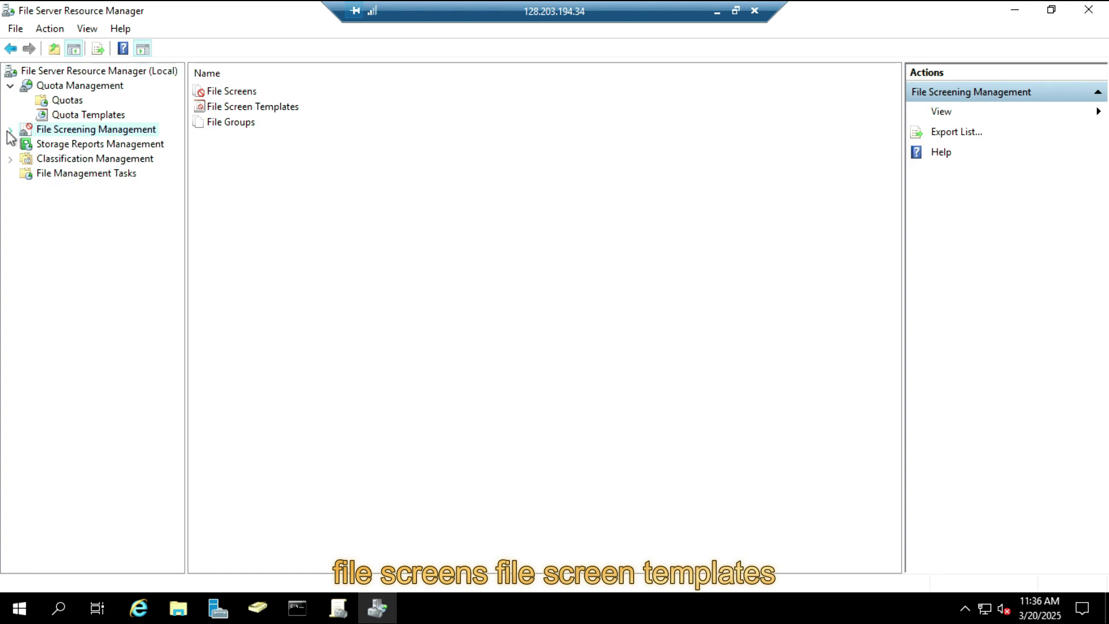
left_click(9, 131)
left_click(63, 149)
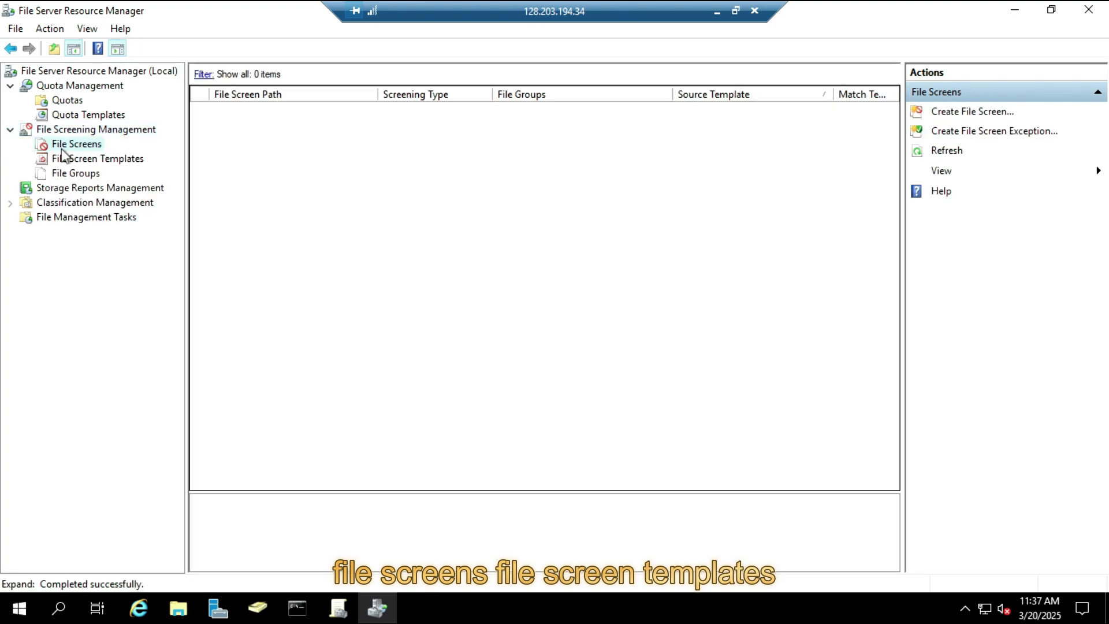